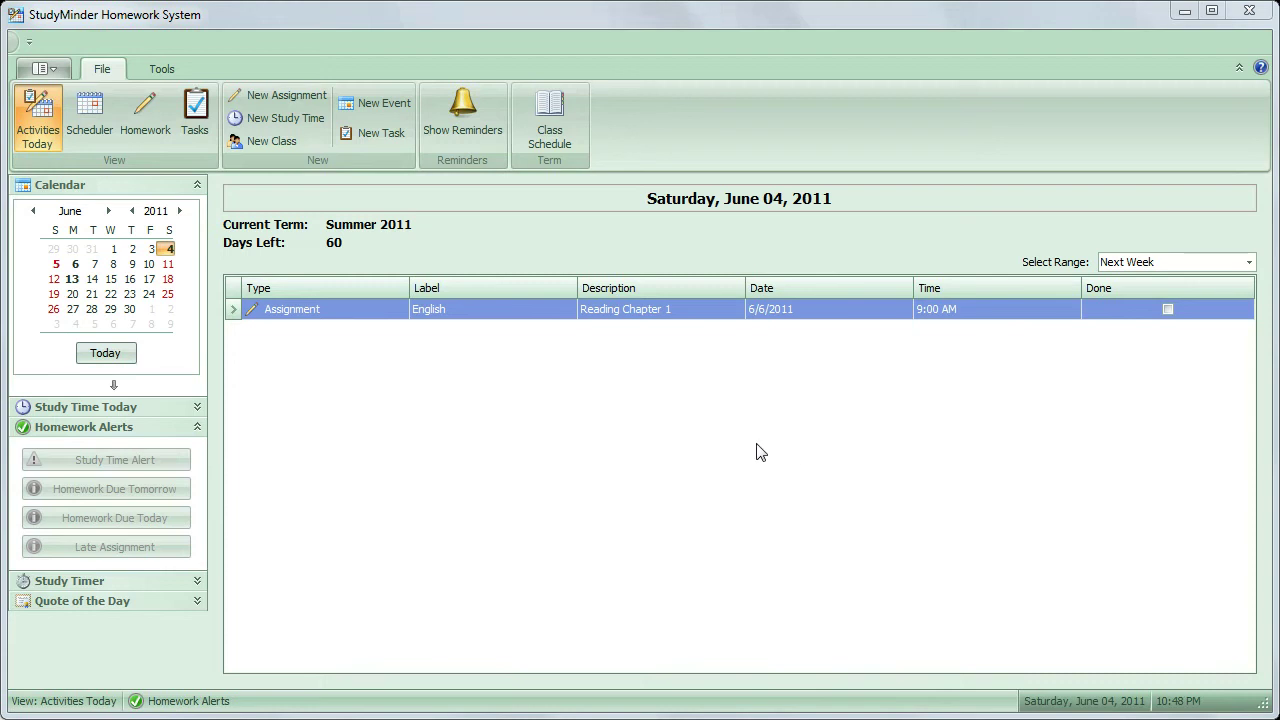
Step: Review the term dates and the list of classes in the current term's class schedule
left_click(550, 134)
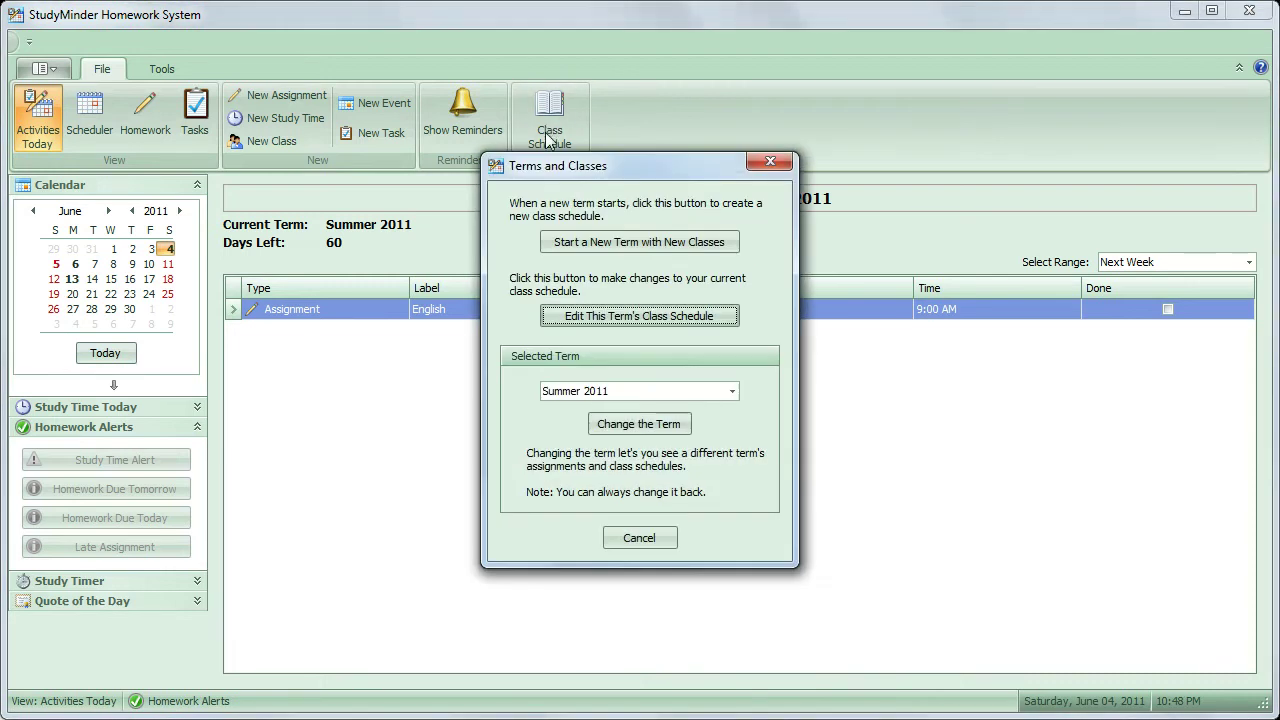
left_click(626, 314)
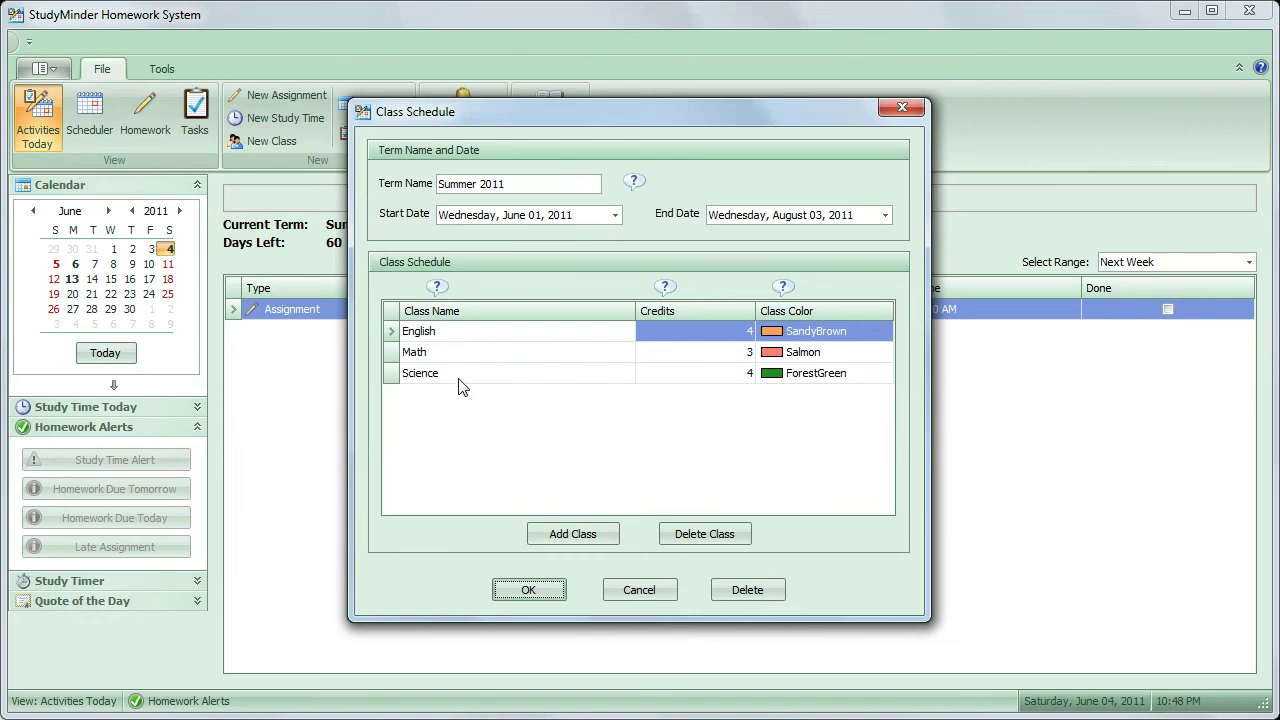
left_click(511, 591)
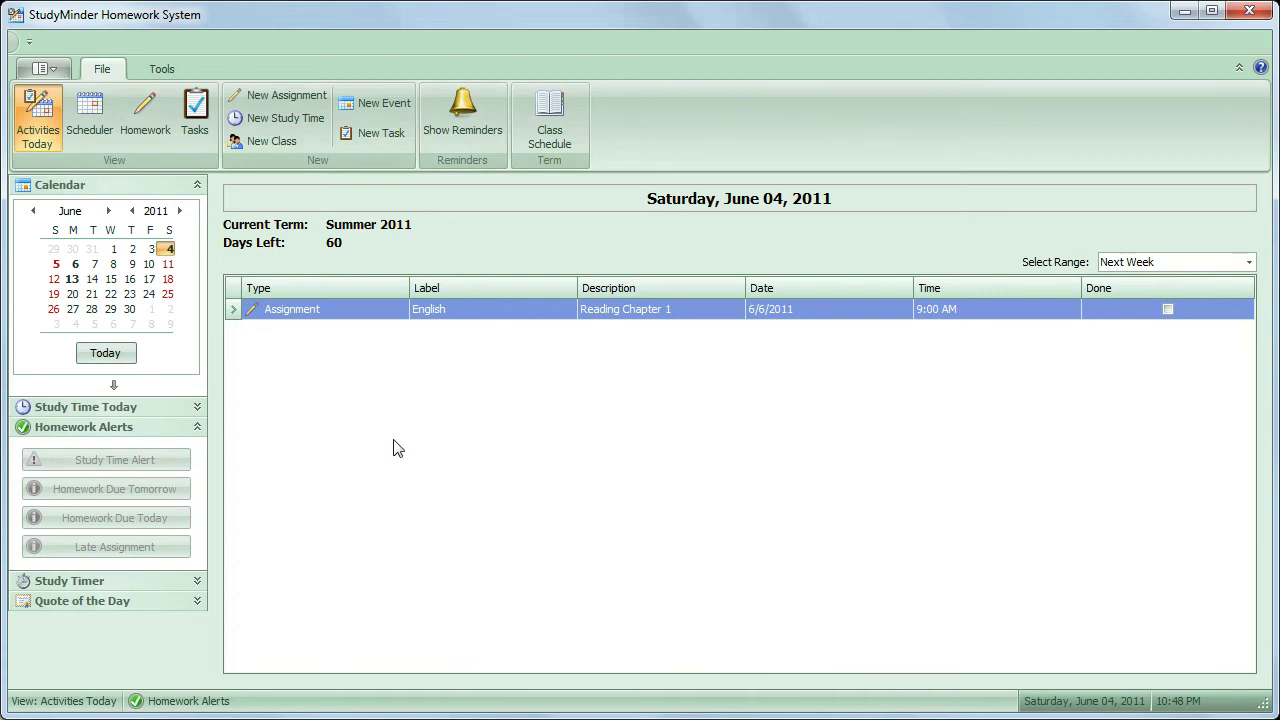
Step: Show Monday, June 6 through Friday, June 10, 2011 in the Scheduler view
left_click(100, 122)
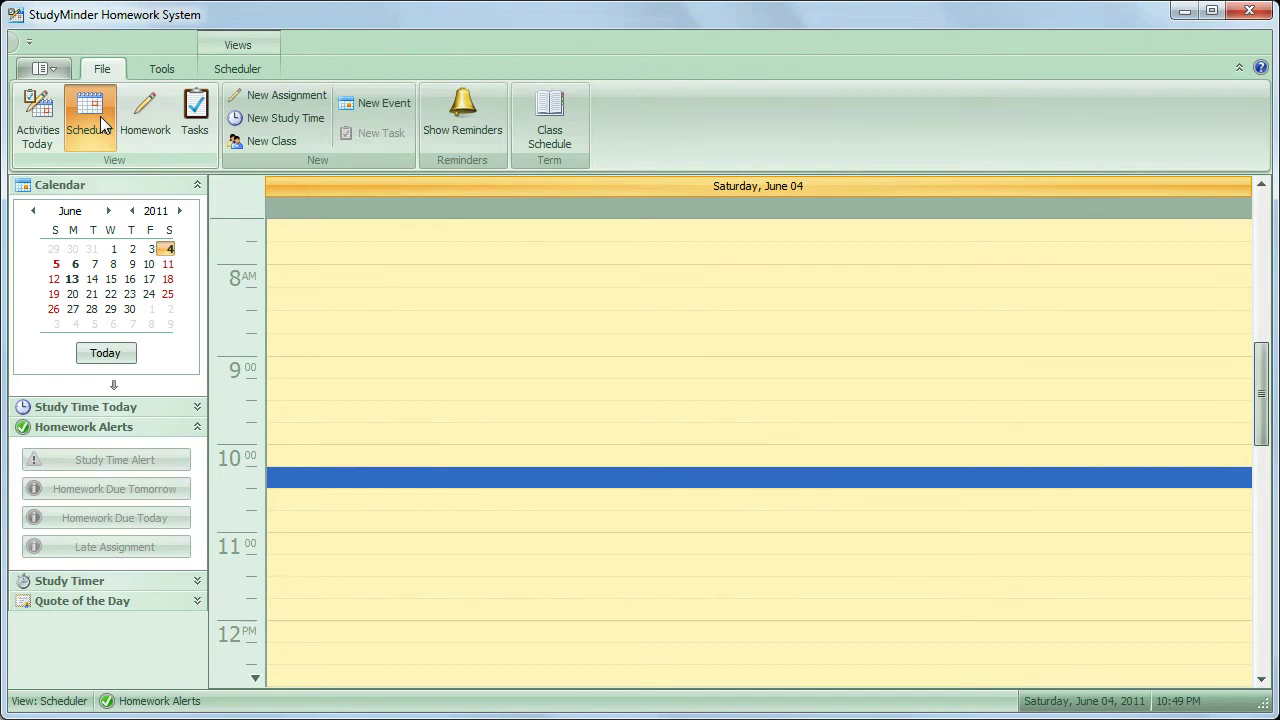
left_click(98, 355)
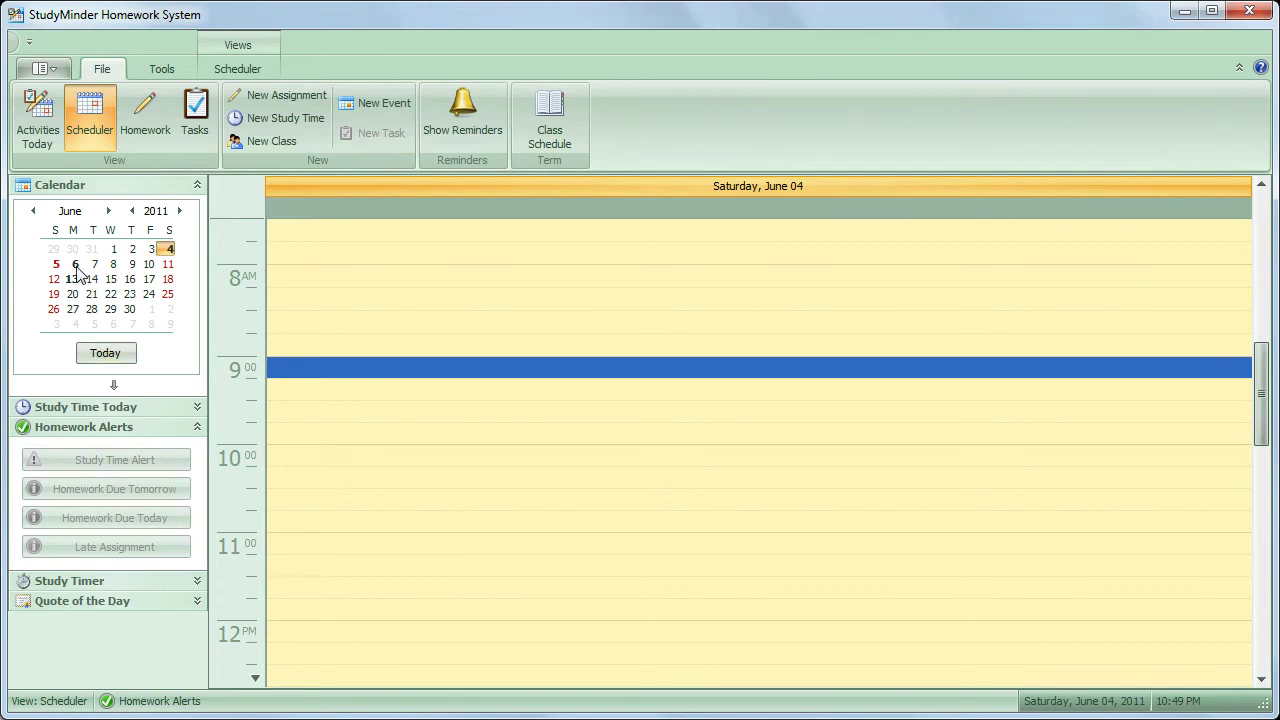
left_click_drag(75, 266, 145, 267)
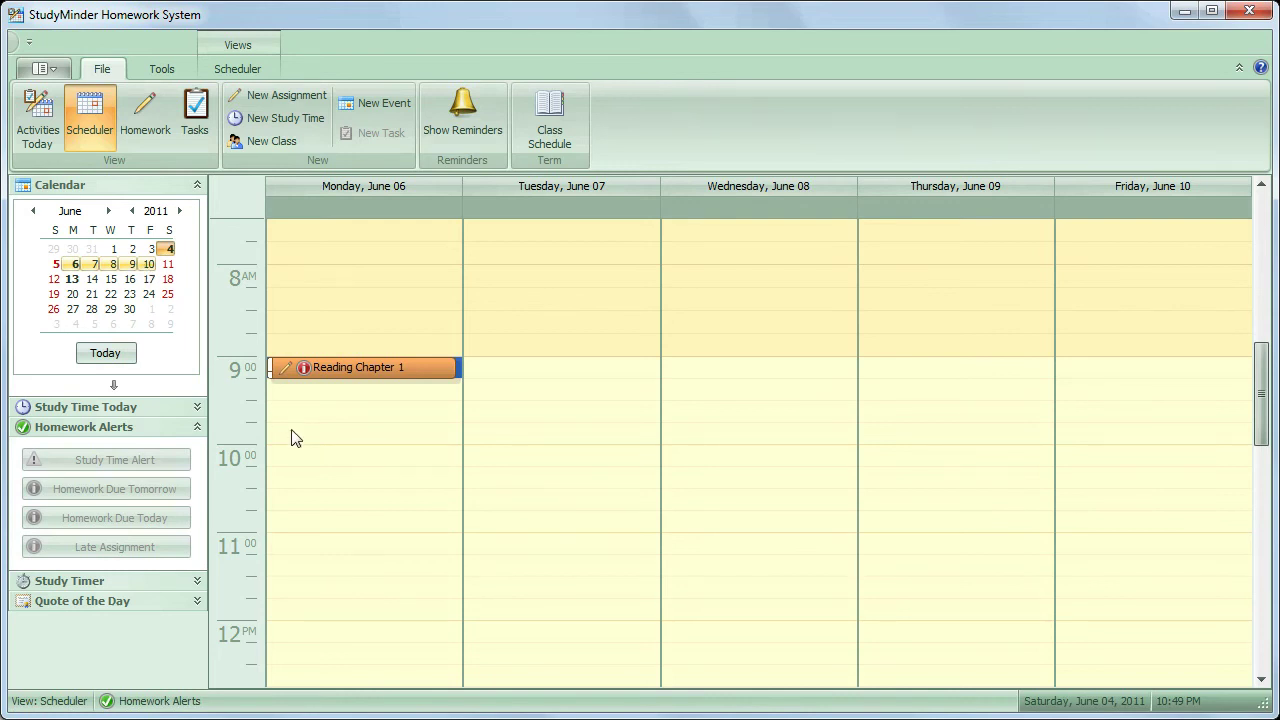
Step: Create a new class entry on Monday, June 6 for English, described as "English Class", ending at 9:45 AM
right_click(352, 397)
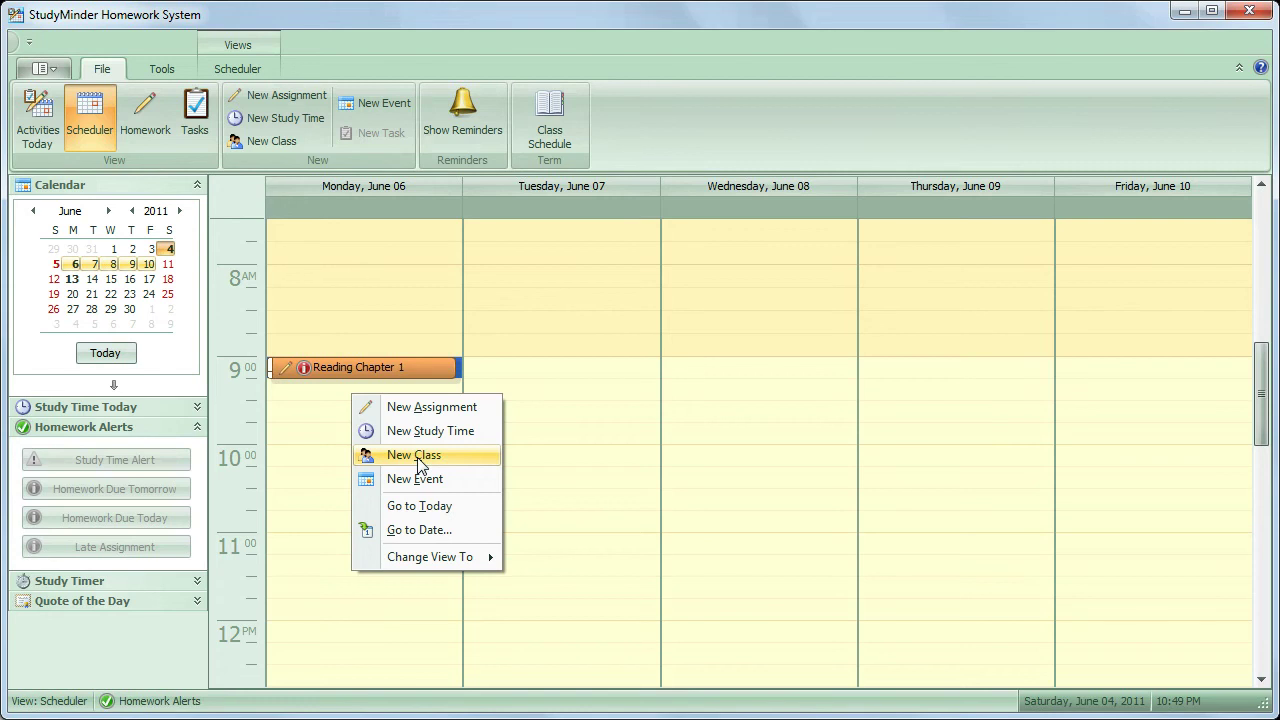
left_click(418, 459)
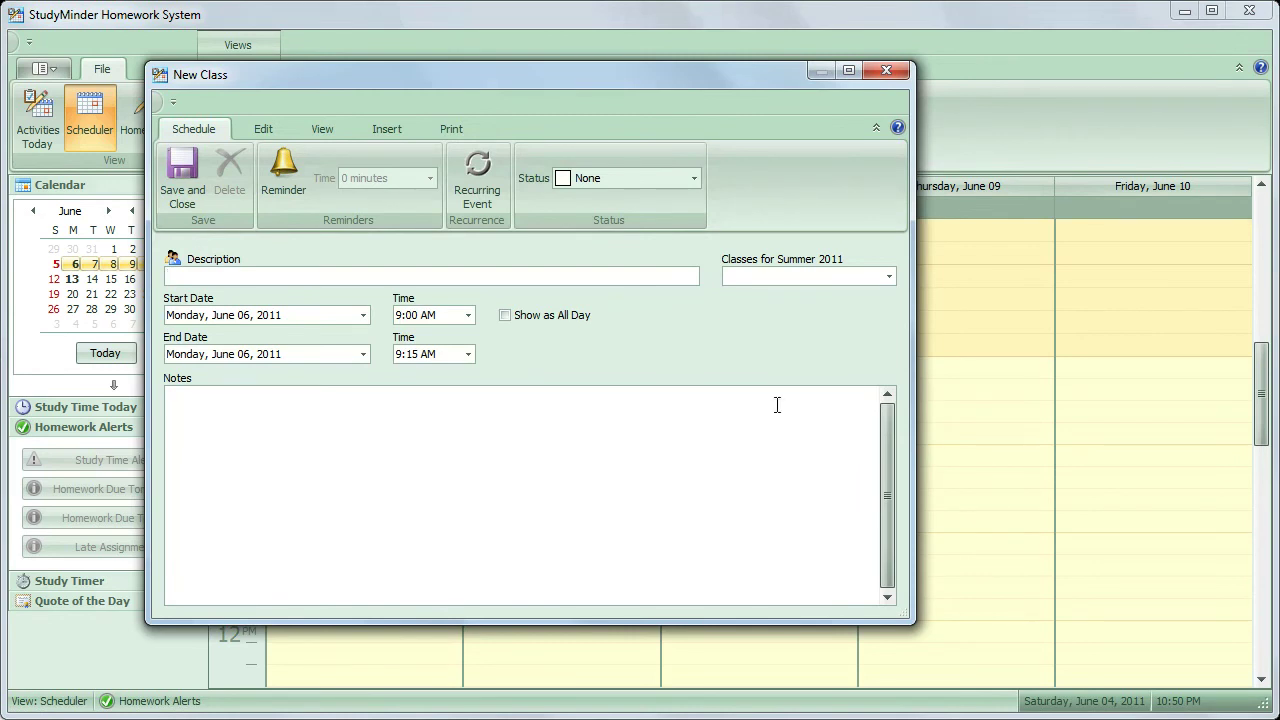
left_click(810, 275)
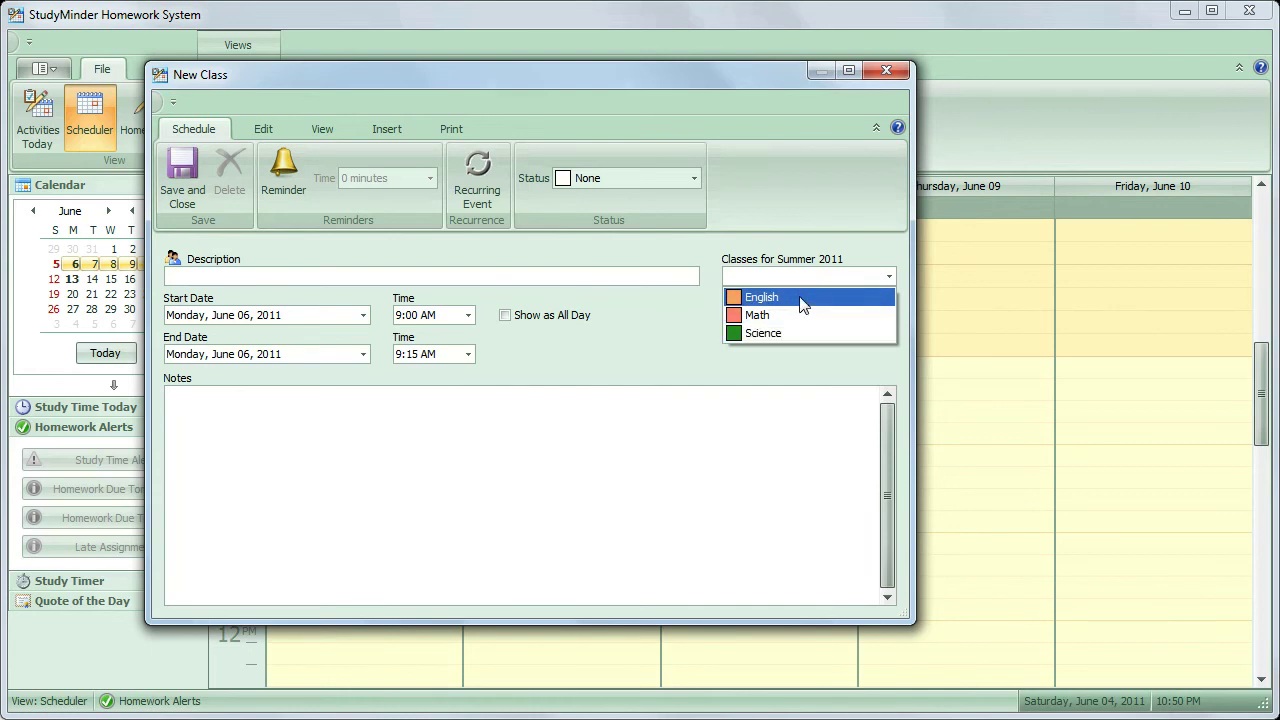
left_click(803, 298)
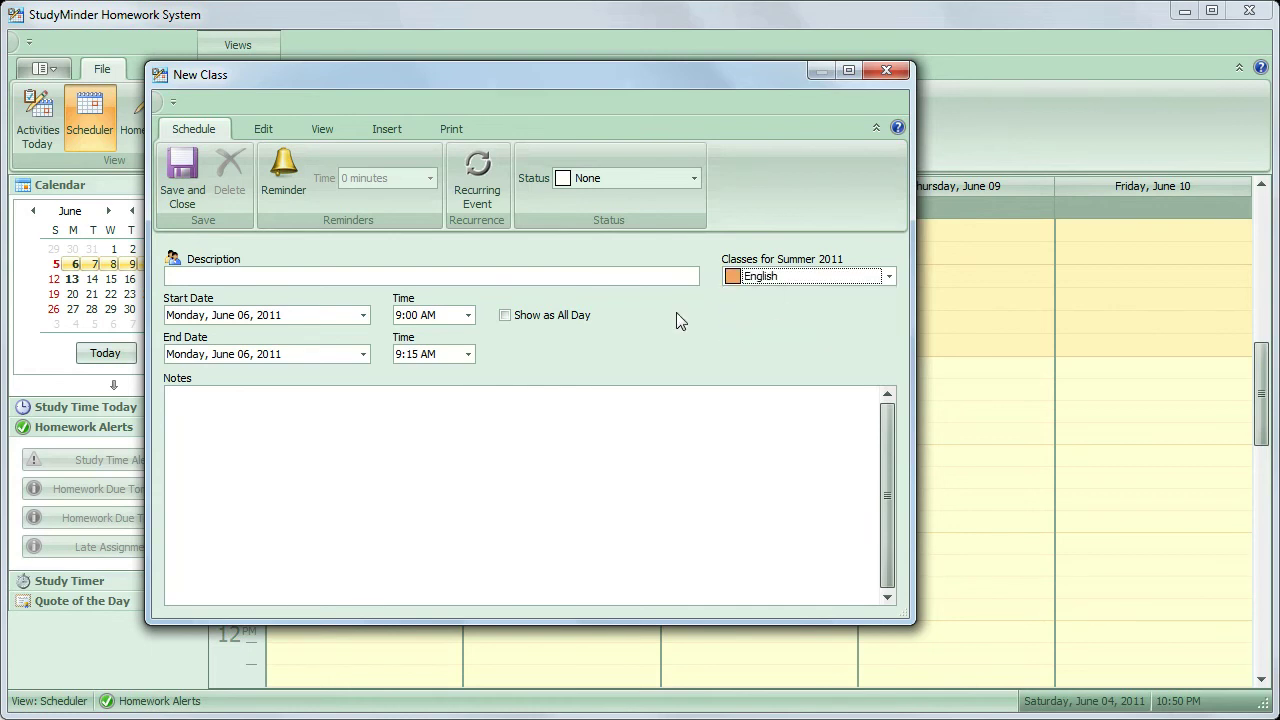
left_click(567, 276)
type("English Class")
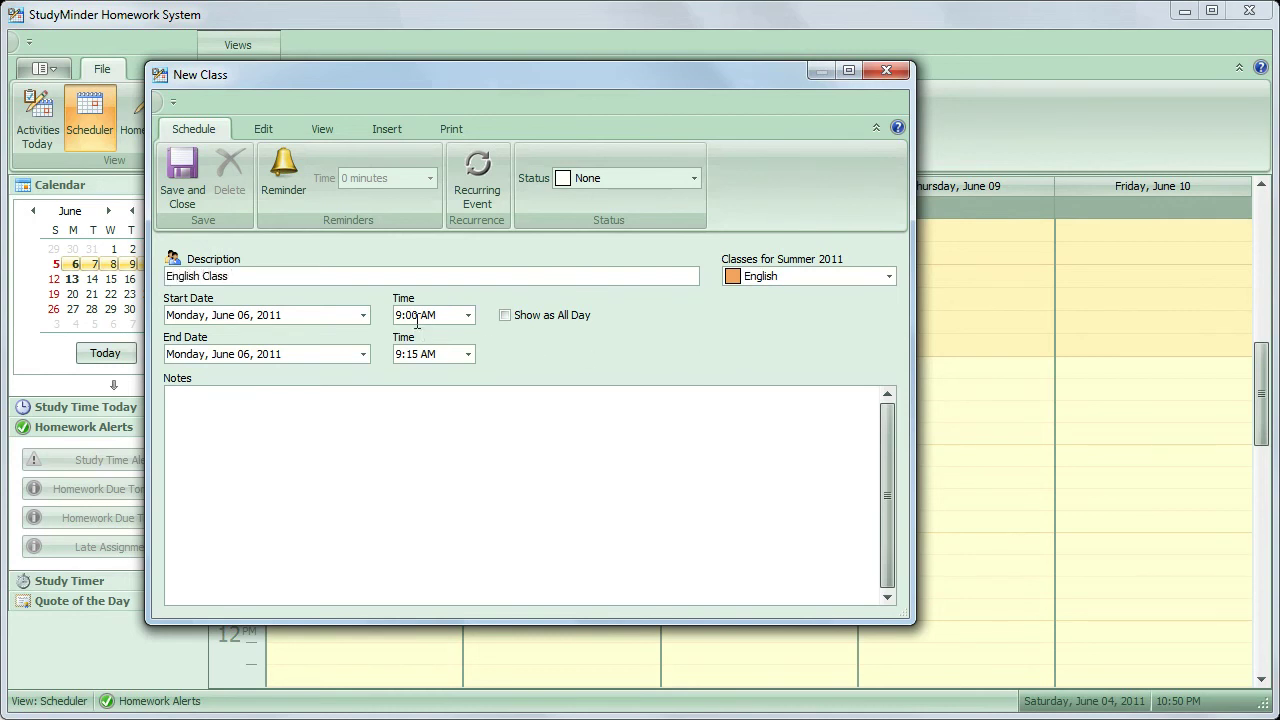
left_click(468, 354)
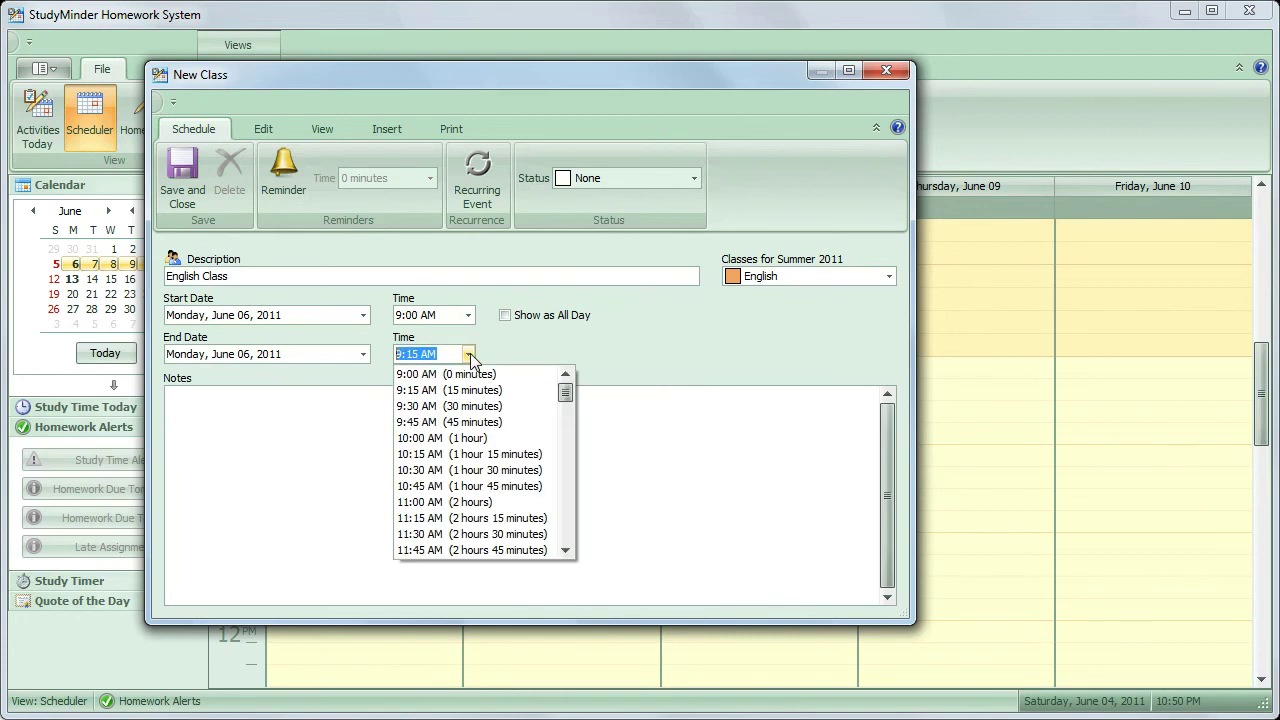
left_click(451, 421)
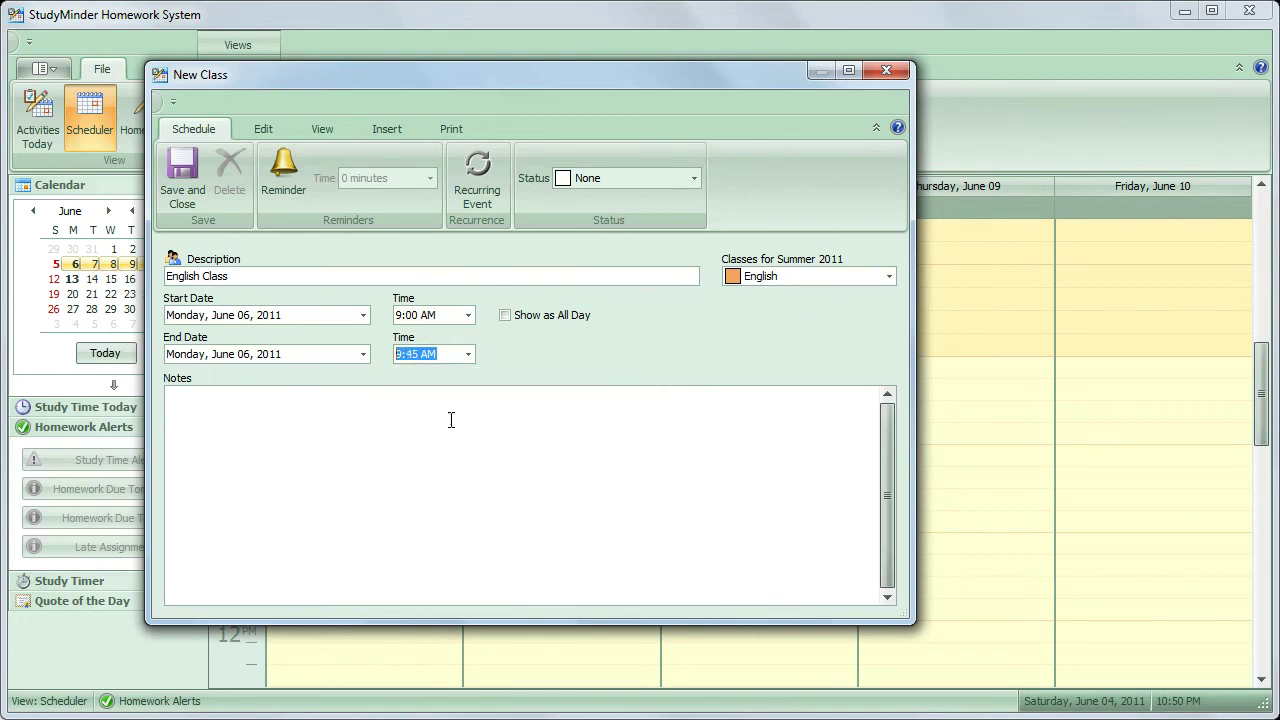
Step: Make the English class recur weekly on Monday, Tuesday, Wednesday, Thursday and Friday
left_click(478, 192)
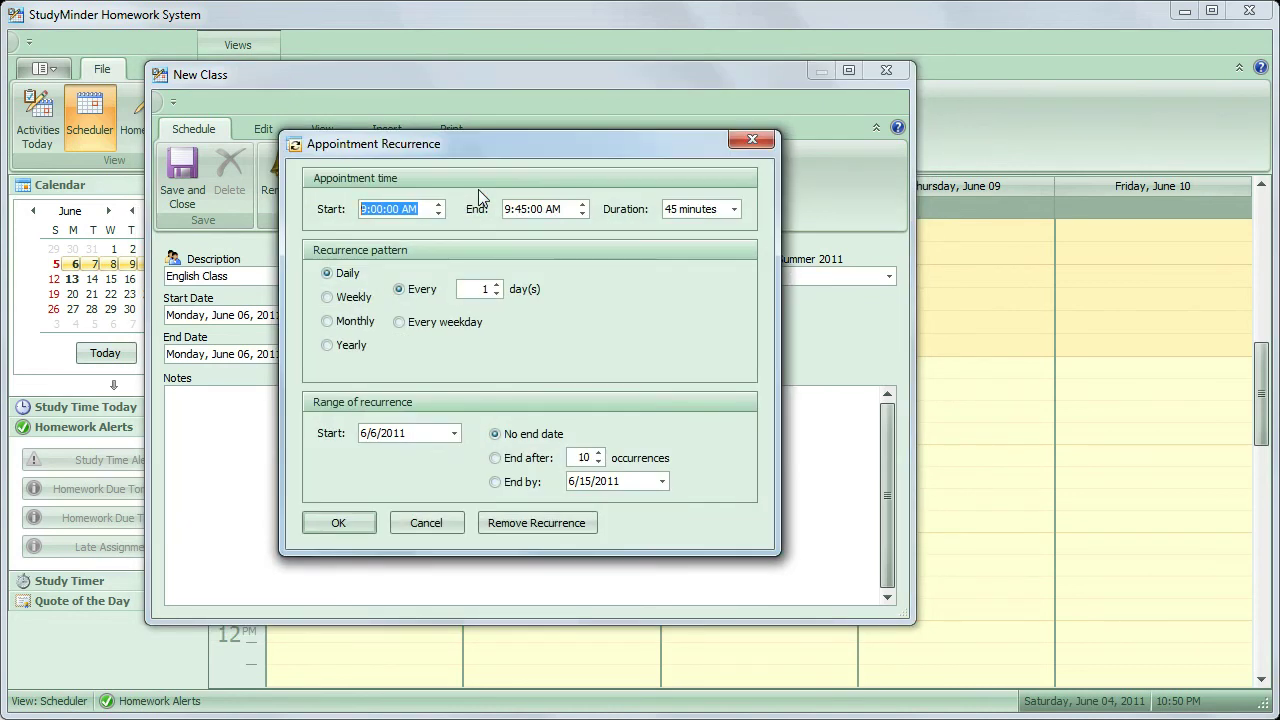
left_click(344, 275)
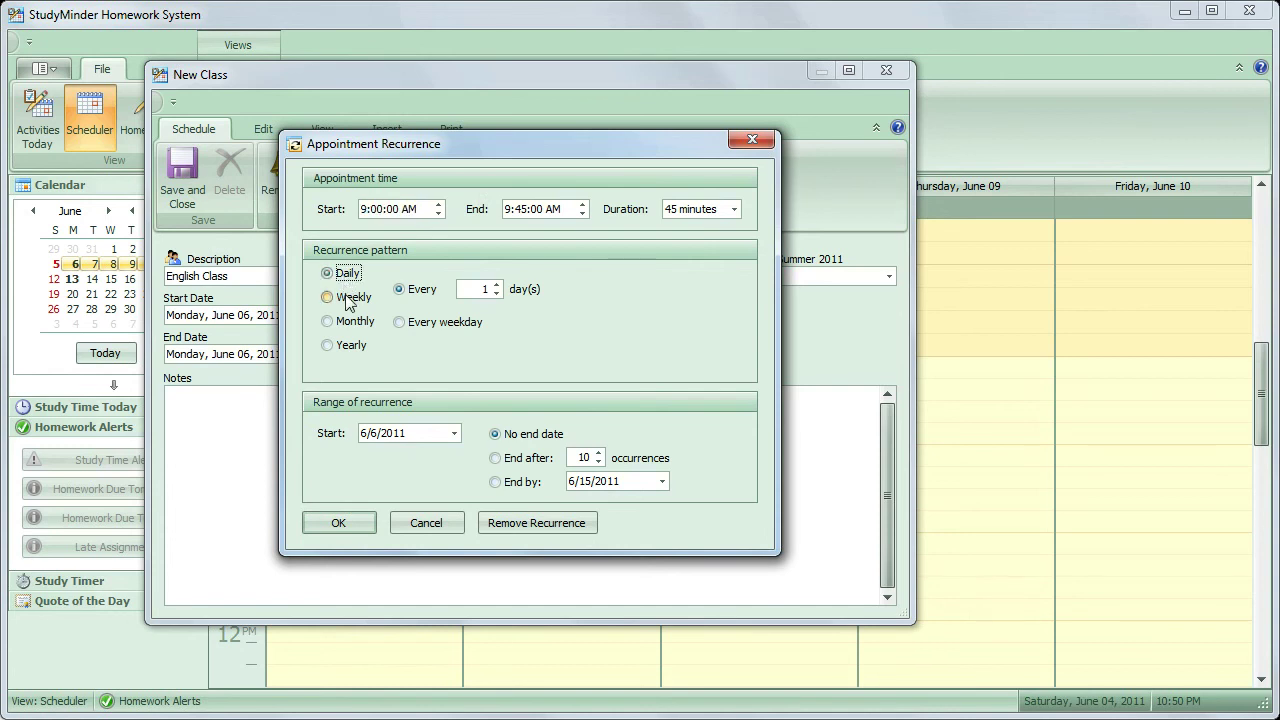
left_click(348, 299)
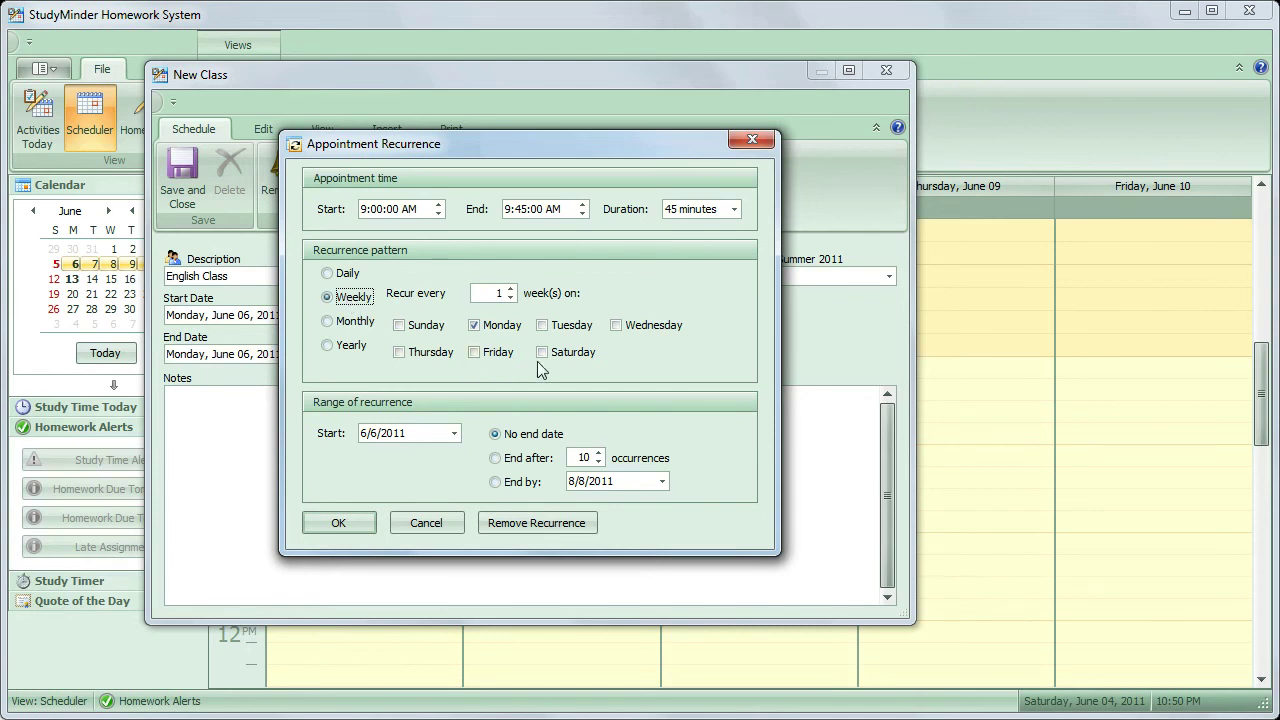
left_click(546, 330)
left_click(630, 332)
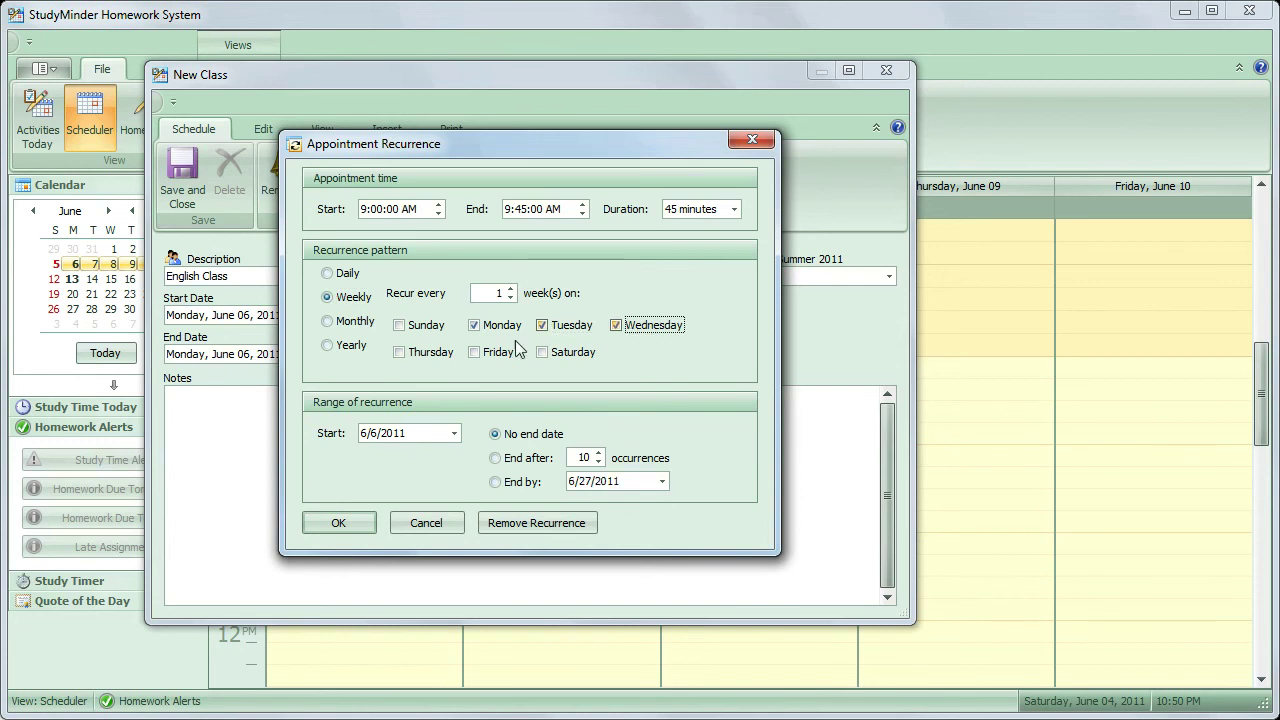
left_click(445, 357)
left_click(490, 354)
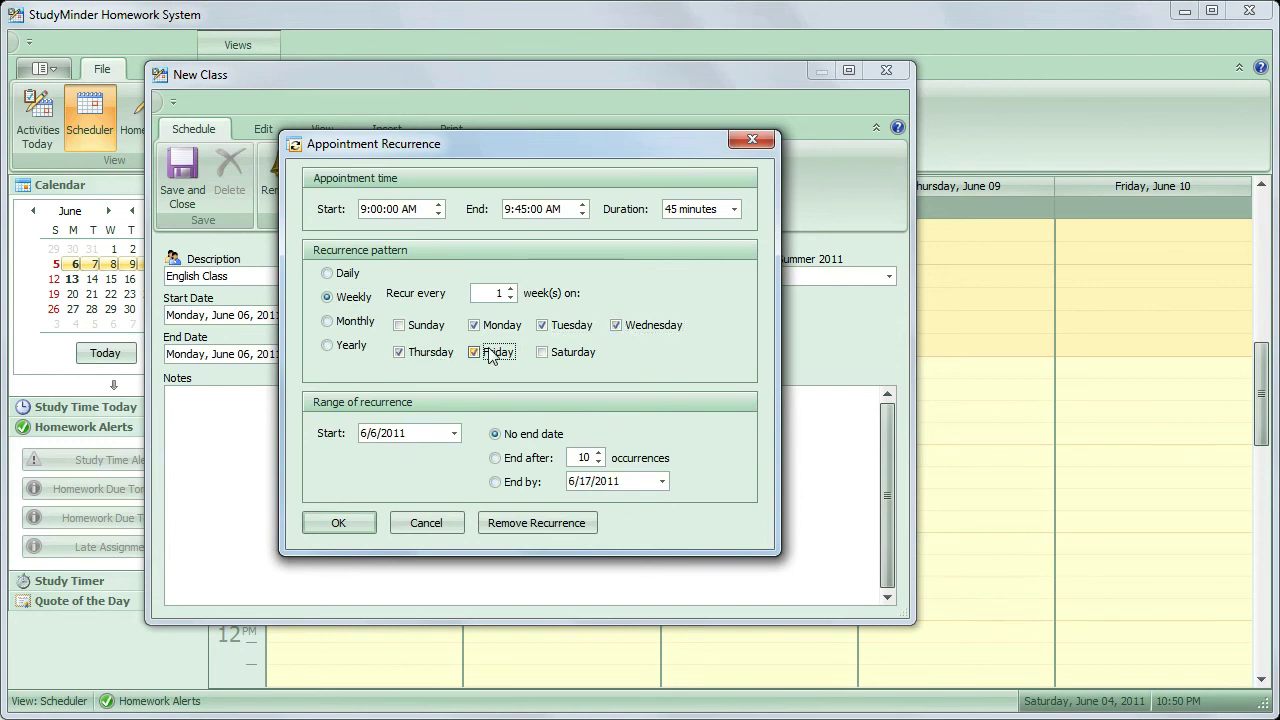
Step: End the English class recurrence by 8/2/2011 and save the class entry
left_click(519, 489)
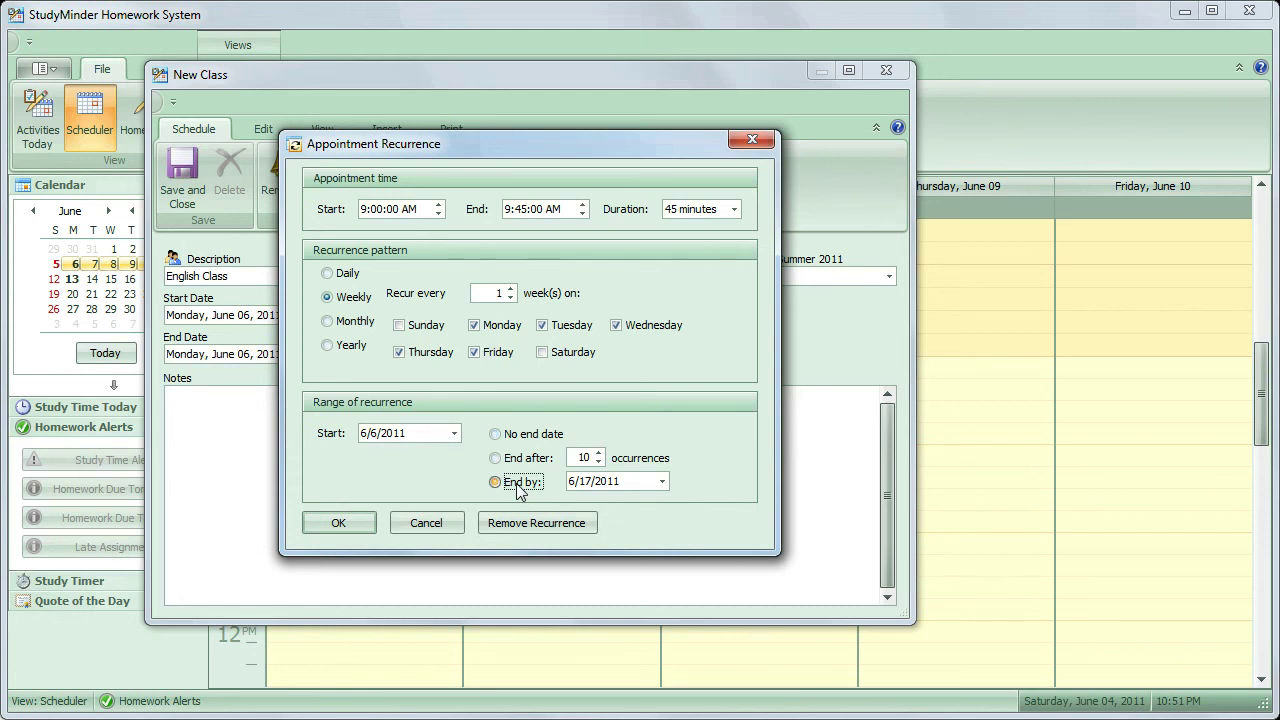
left_click(662, 481)
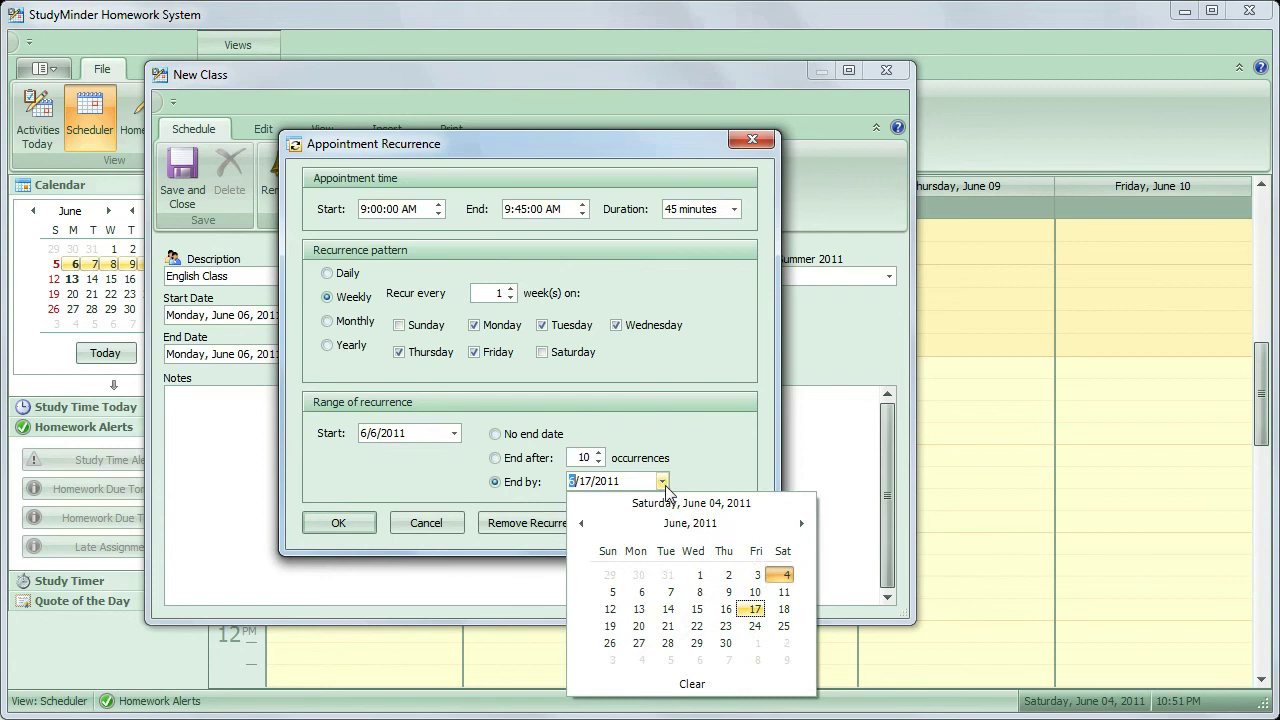
left_click(801, 523)
left_click(801, 523)
left_click(669, 576)
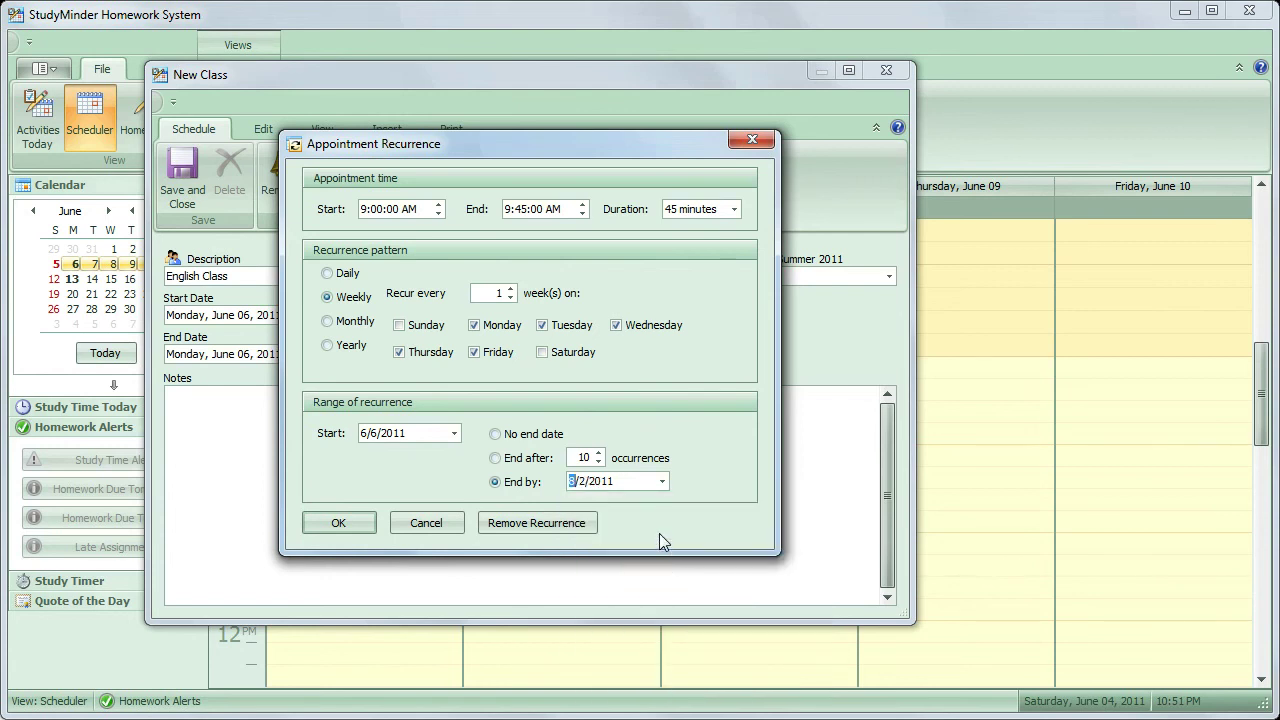
left_click(340, 523)
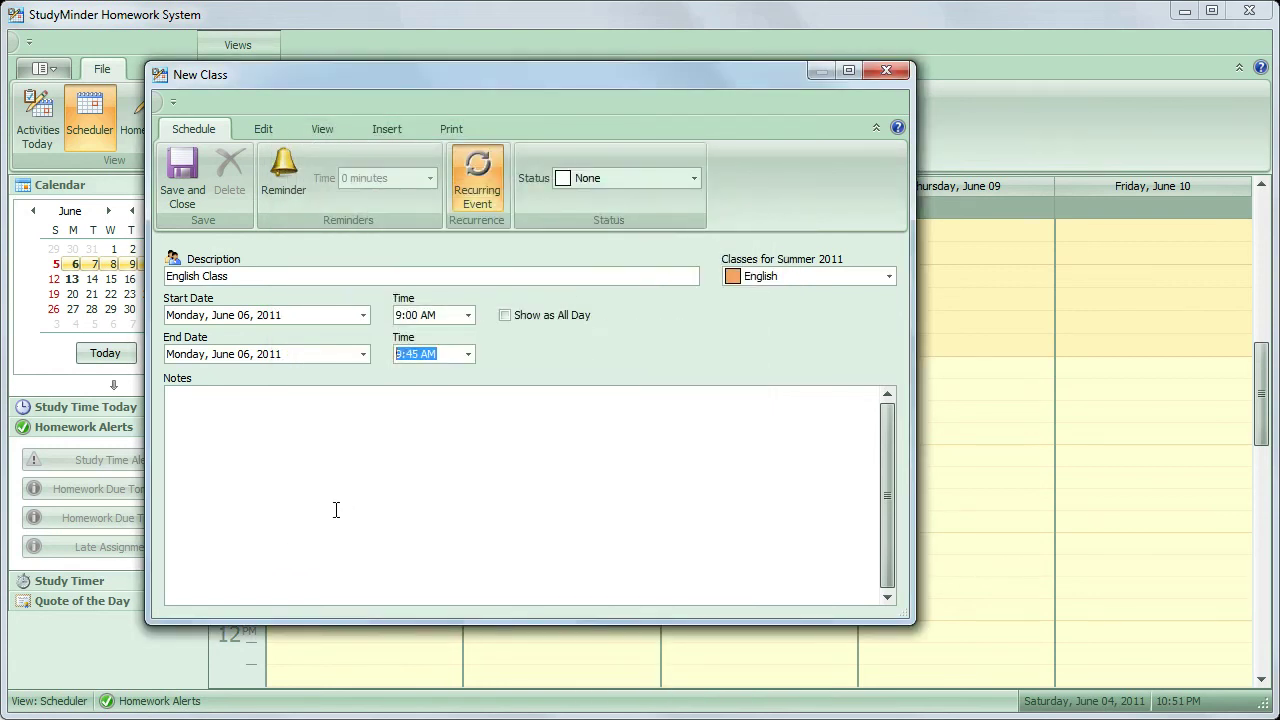
left_click(174, 173)
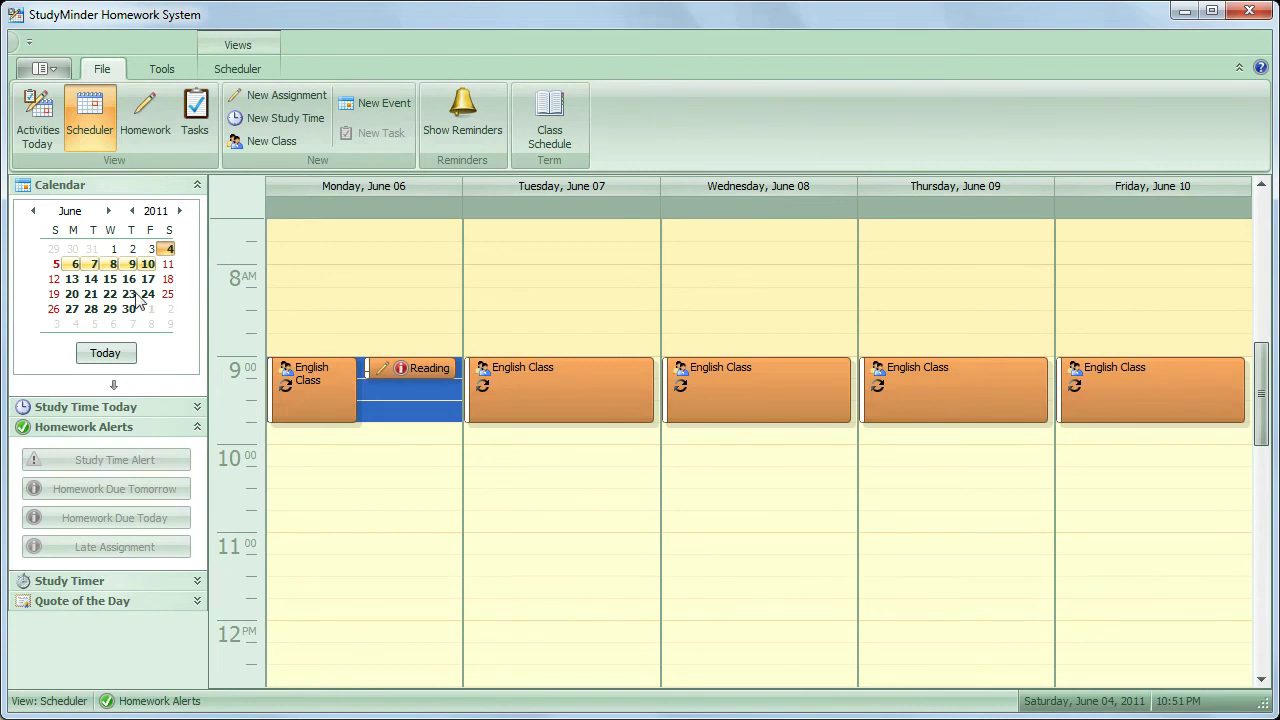
Step: Look over the recurring English classes in the scheduler across June and July 2011
left_click_drag(76, 266, 143, 313)
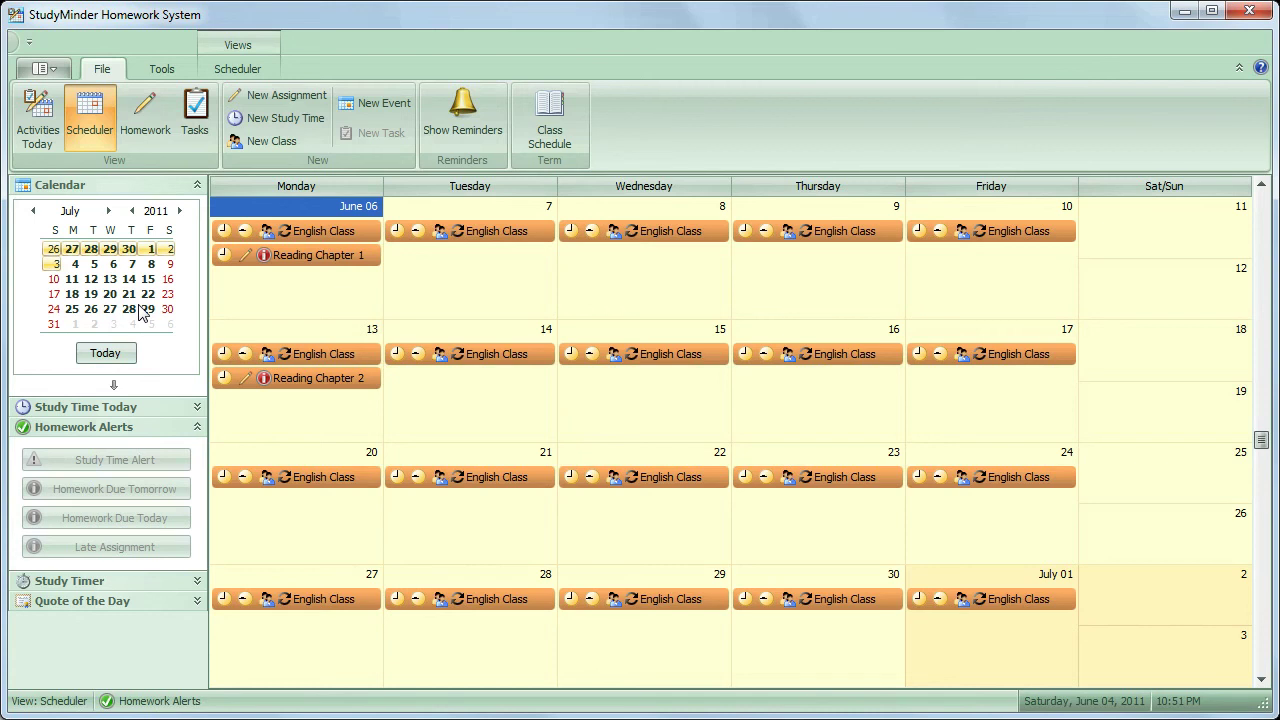
left_click(106, 354)
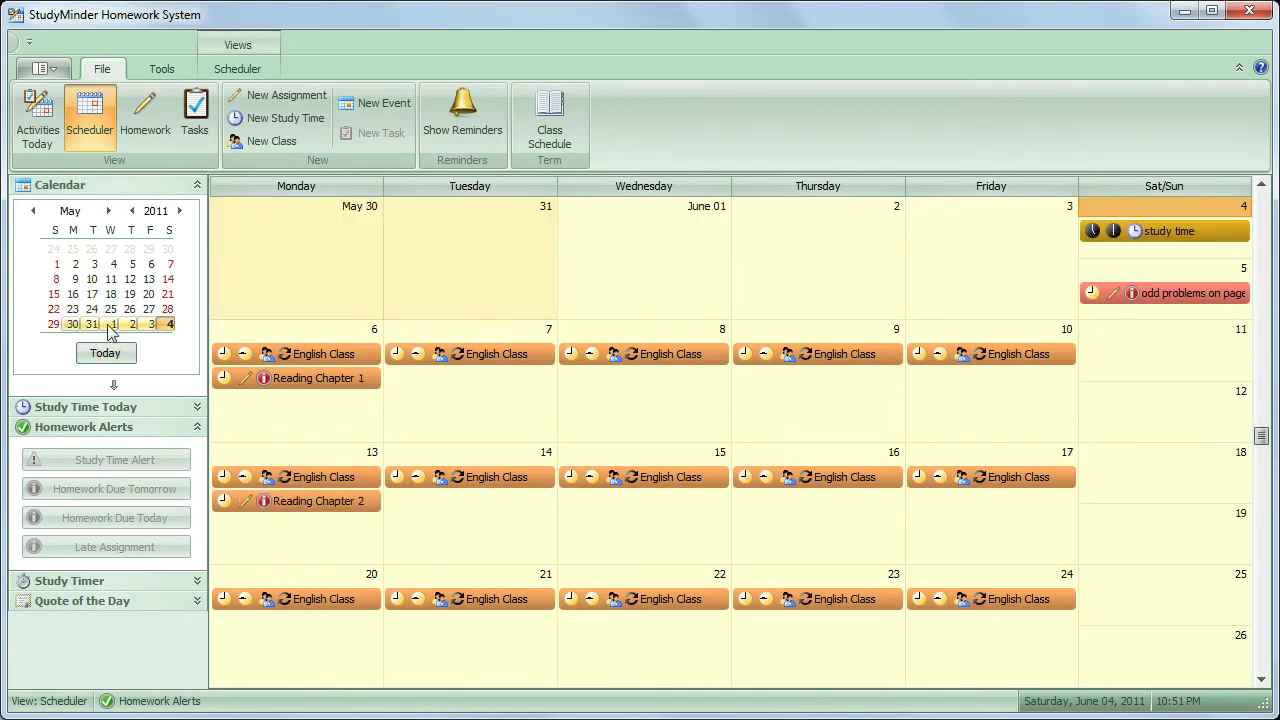
left_click(108, 211)
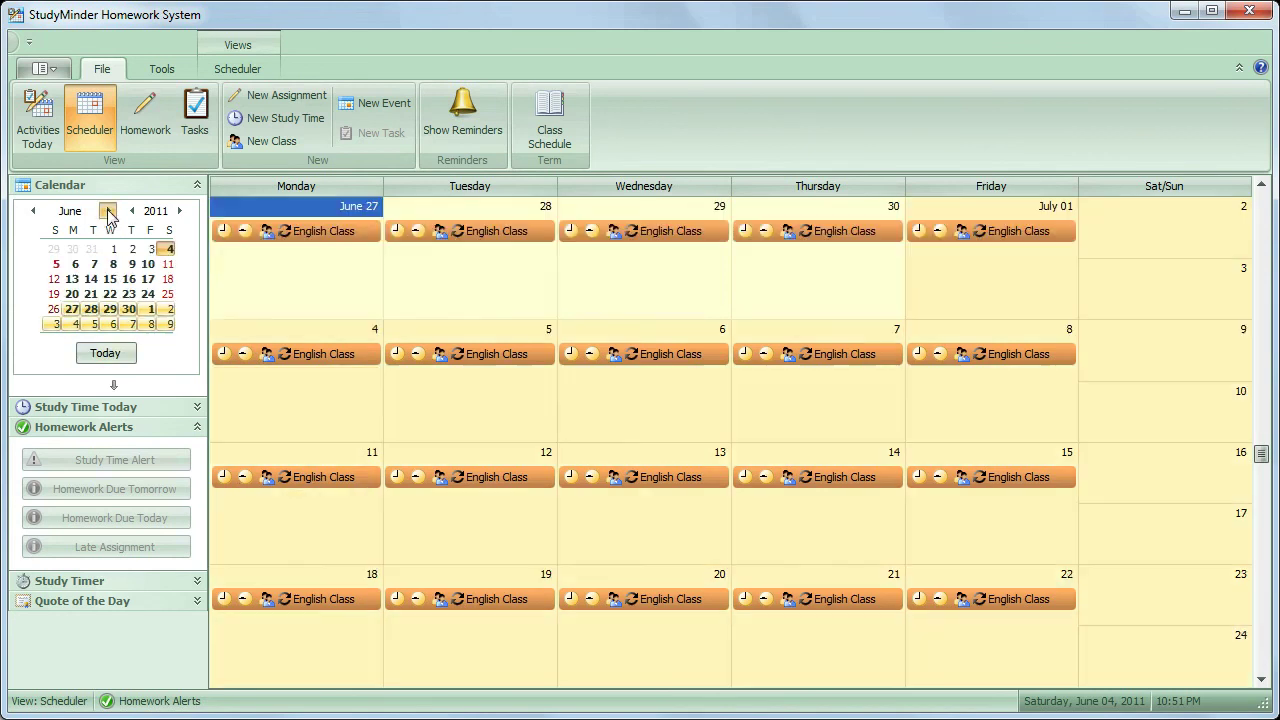
Step: Show June 6 to 10 and create a Math class entry in Monday's 9:45 AM slot, described as "Math Class"
left_click_drag(75, 264, 150, 267)
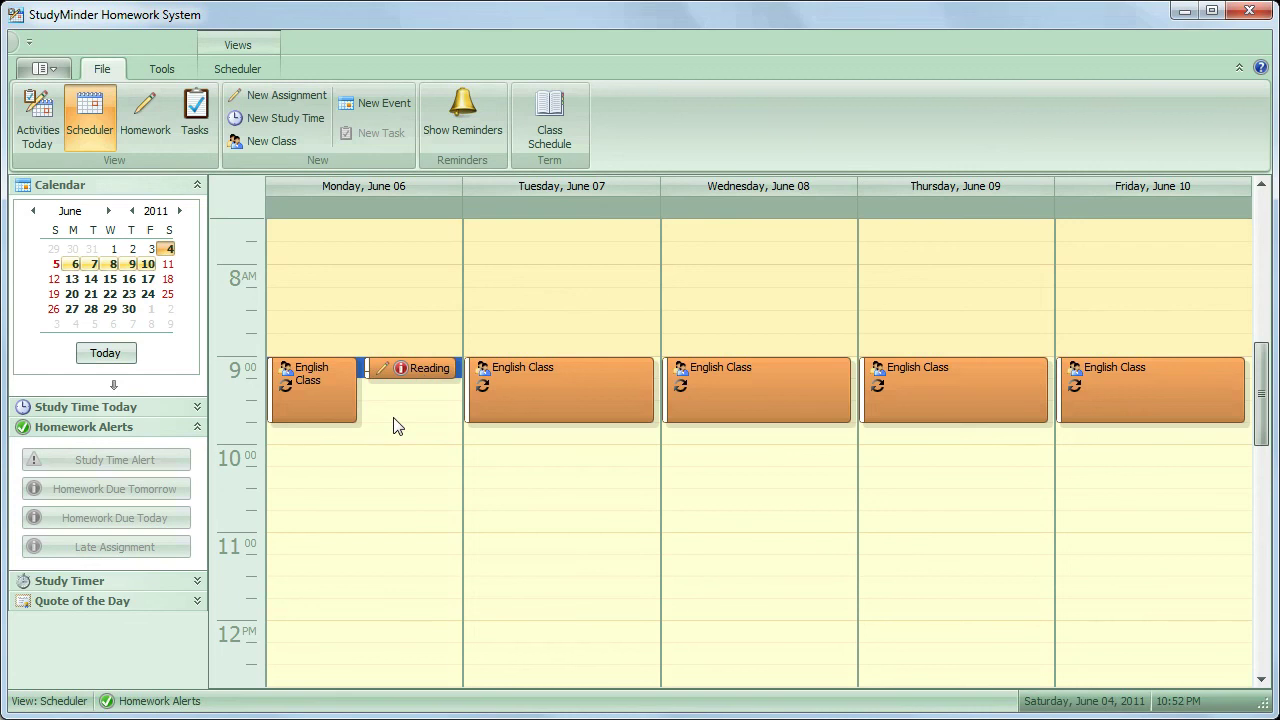
left_click(326, 437)
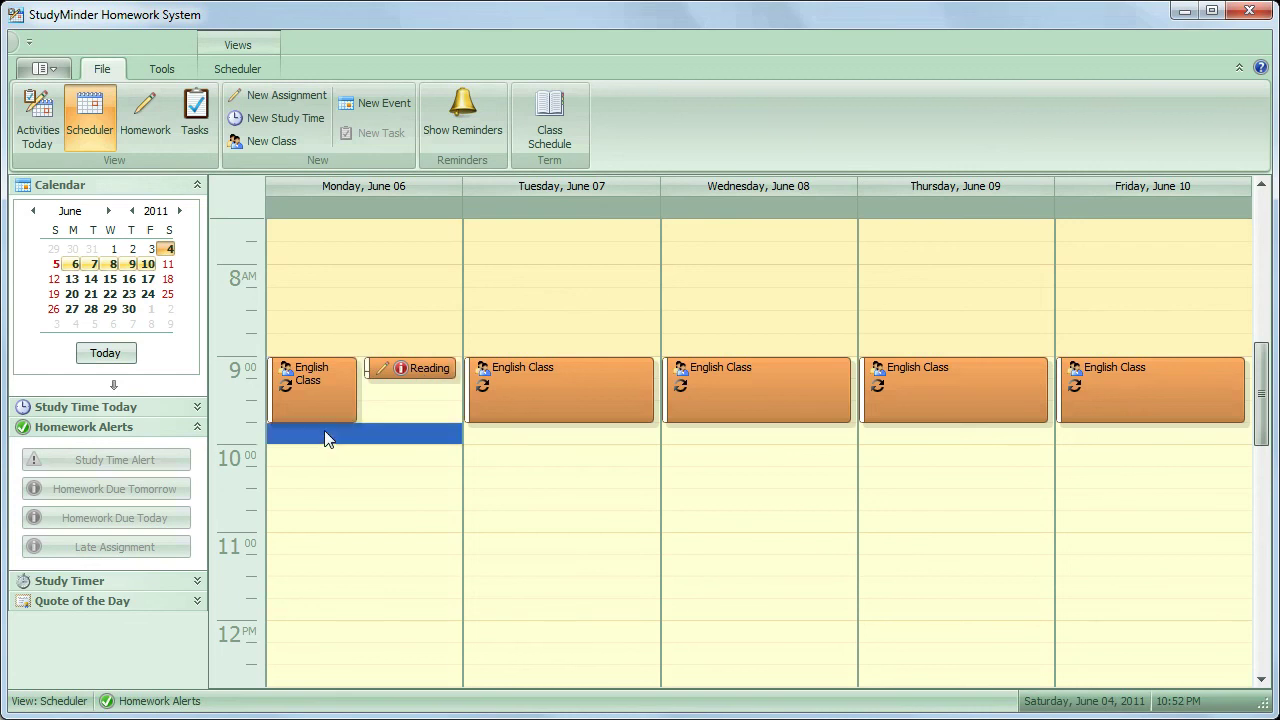
right_click(326, 437)
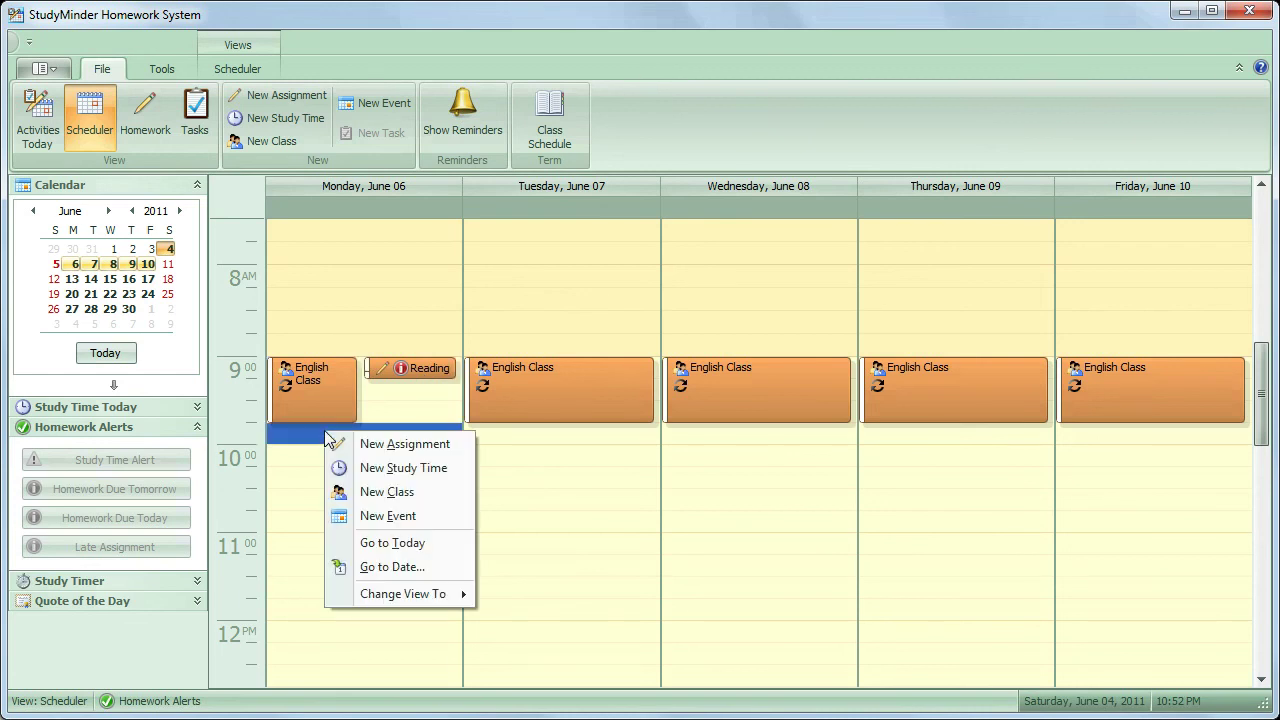
left_click(391, 492)
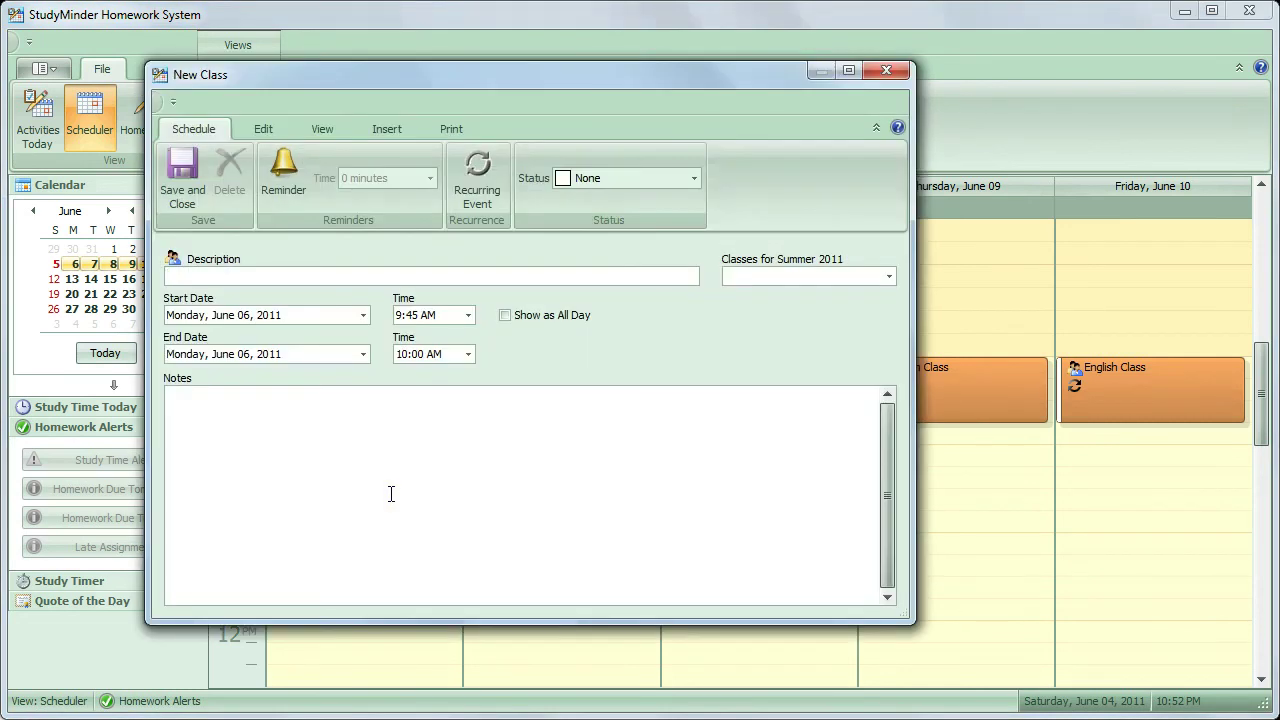
left_click(792, 280)
left_click(757, 315)
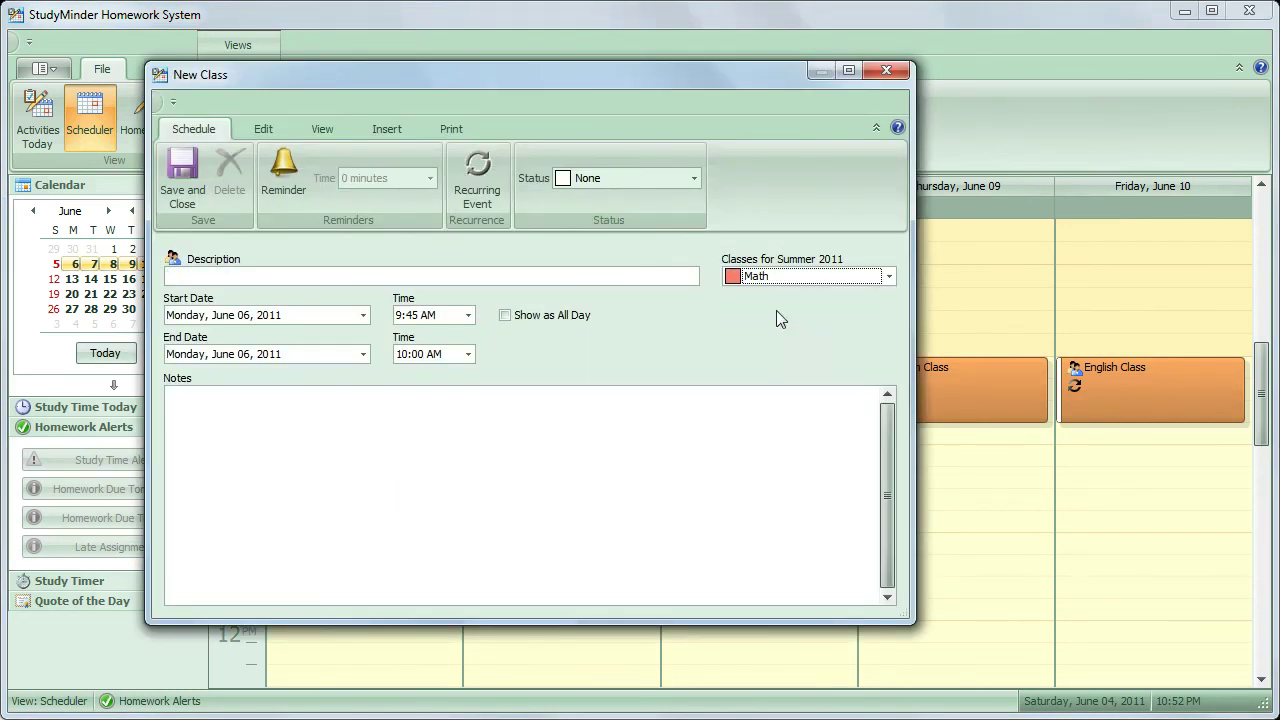
left_click(445, 276)
type("Math Class")
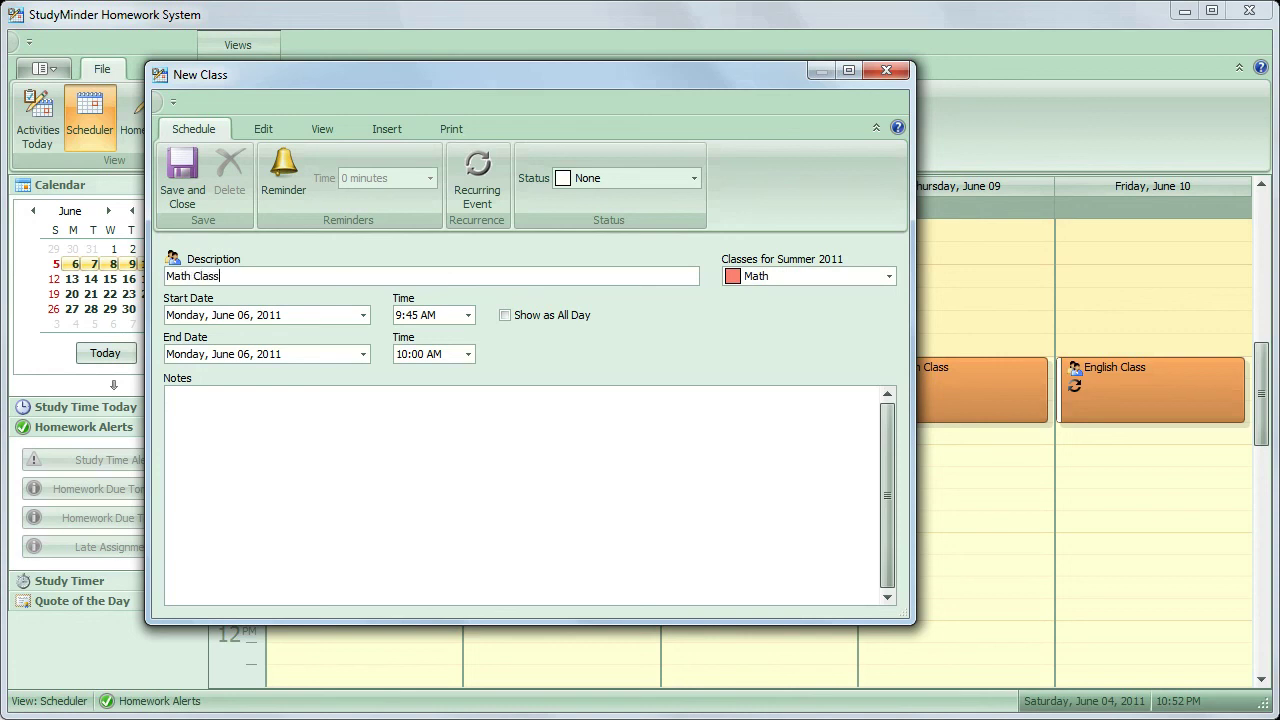
Step: Set the Math class to run from 9:45 AM to 10:30 AM on Monday, June 06, 2011
left_click(468, 316)
scroll(440, 455, "down", 1)
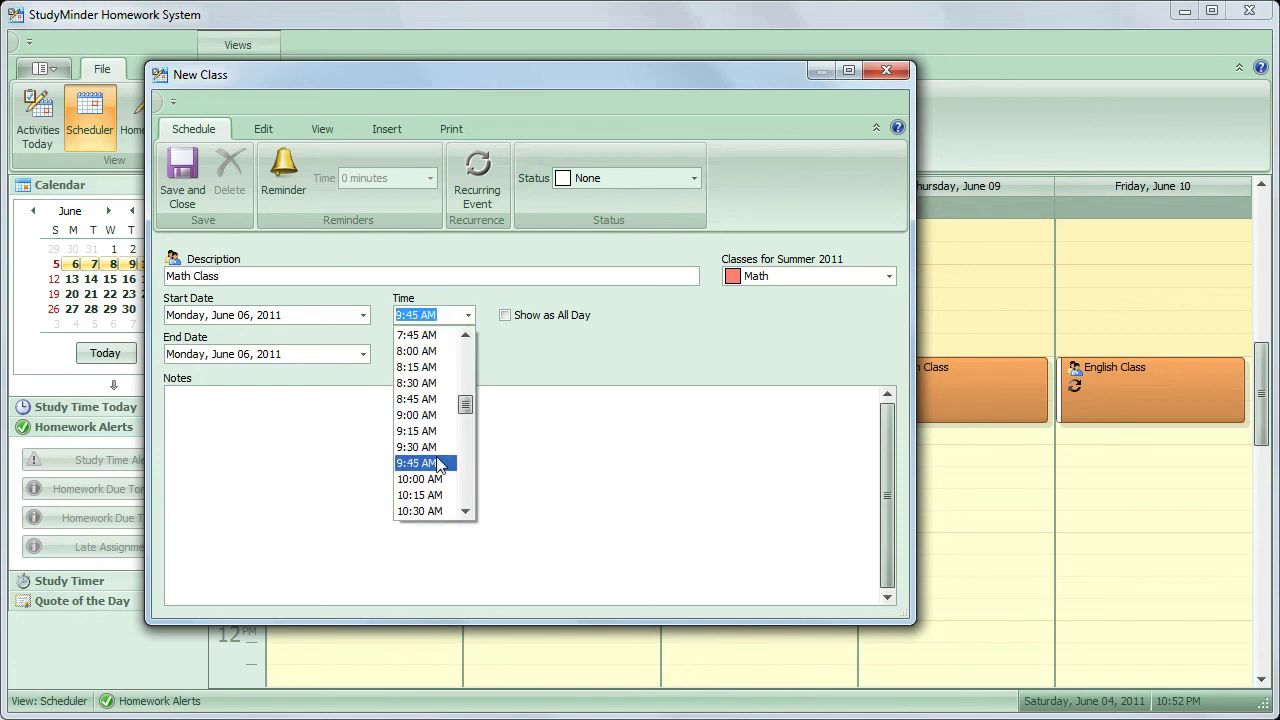
left_click(435, 464)
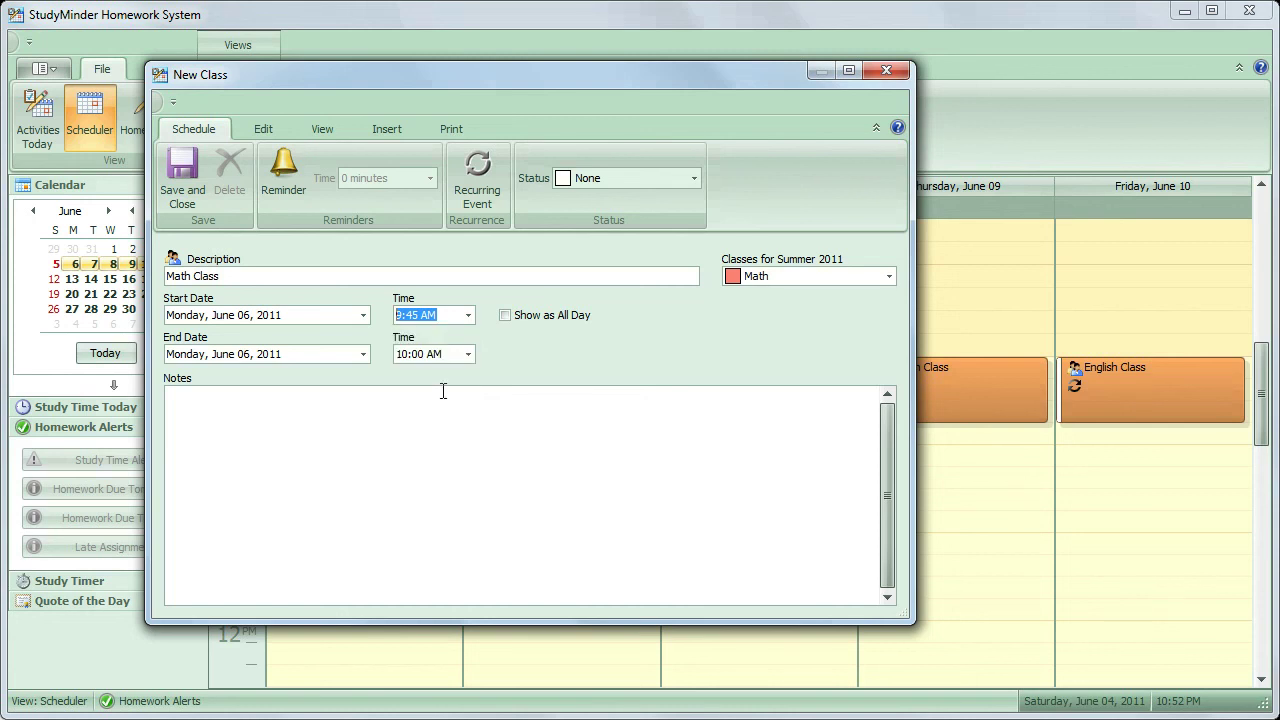
left_click(466, 356)
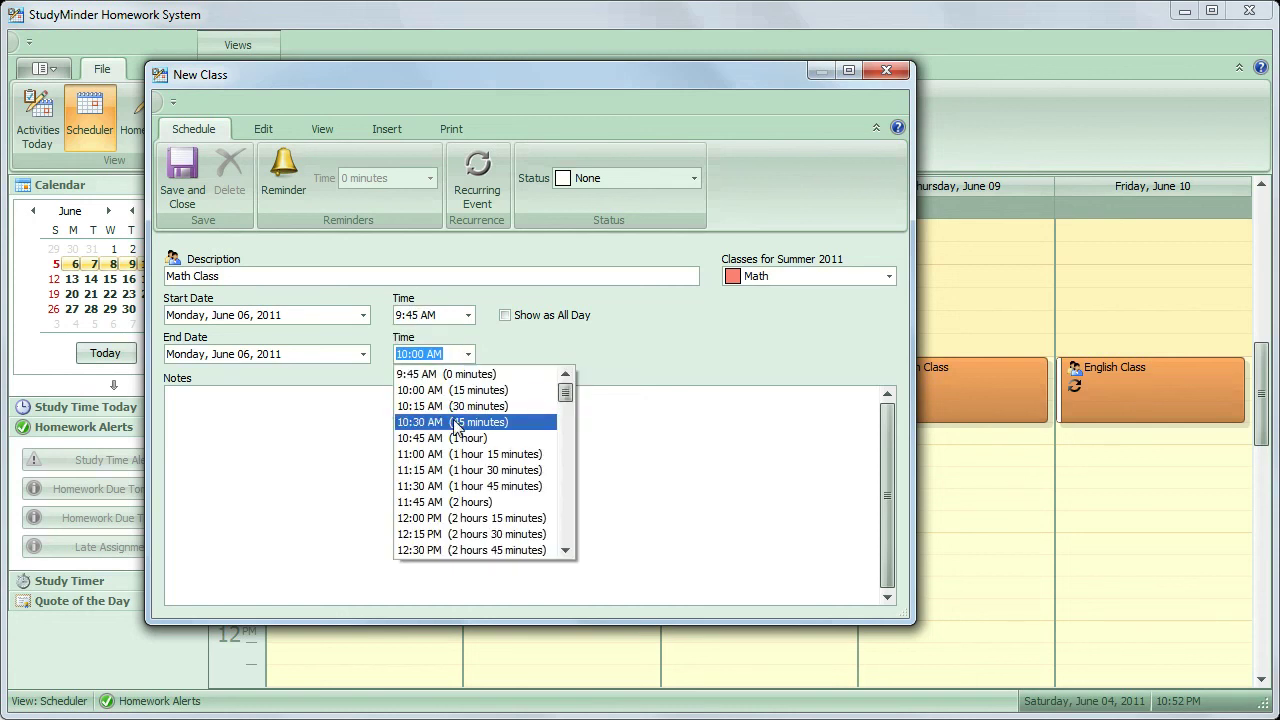
left_click(457, 423)
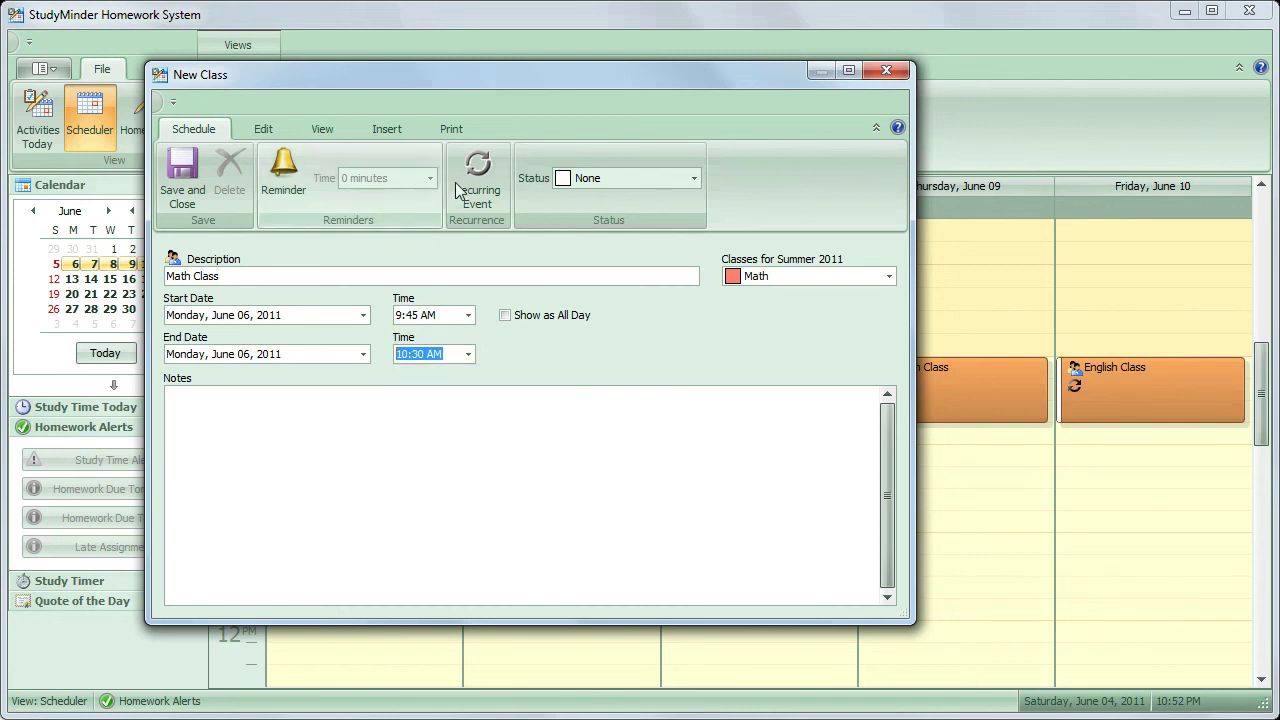
Step: Make the Math class recur weekly on Monday, Tuesday, Wednesday, Thursday and Friday
left_click(470, 178)
left_click(362, 300)
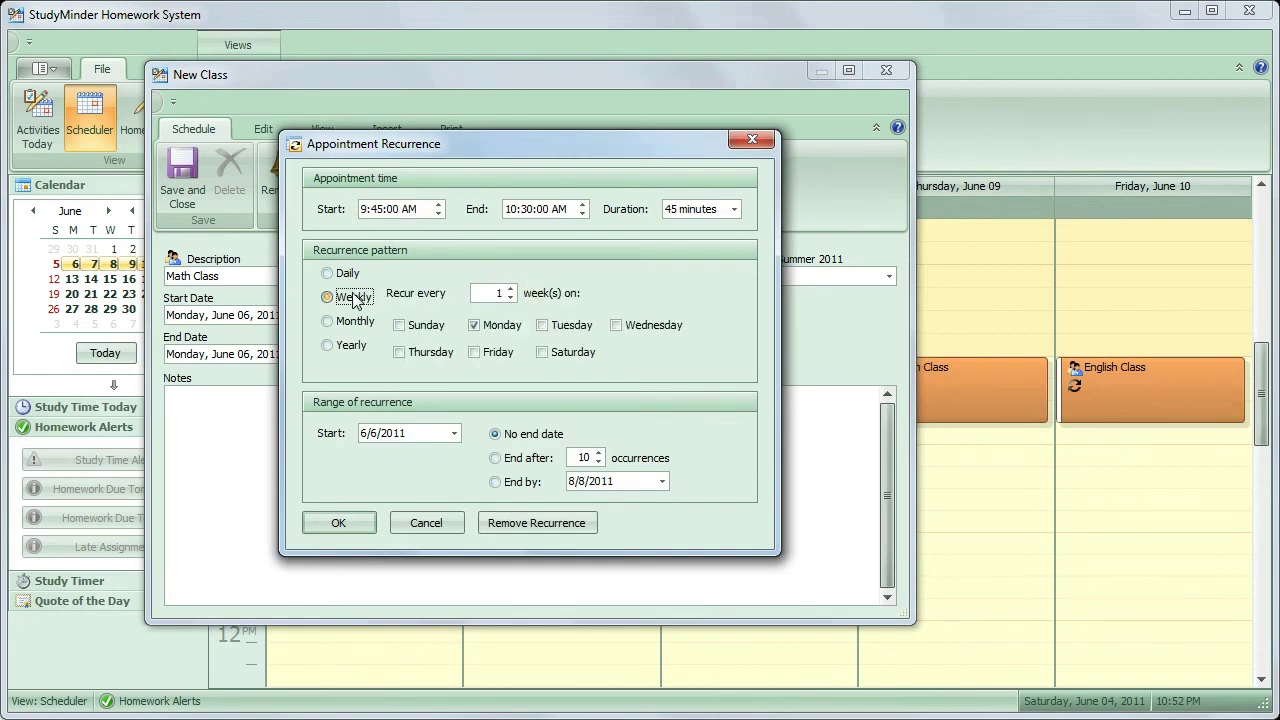
left_click(542, 325)
left_click(615, 326)
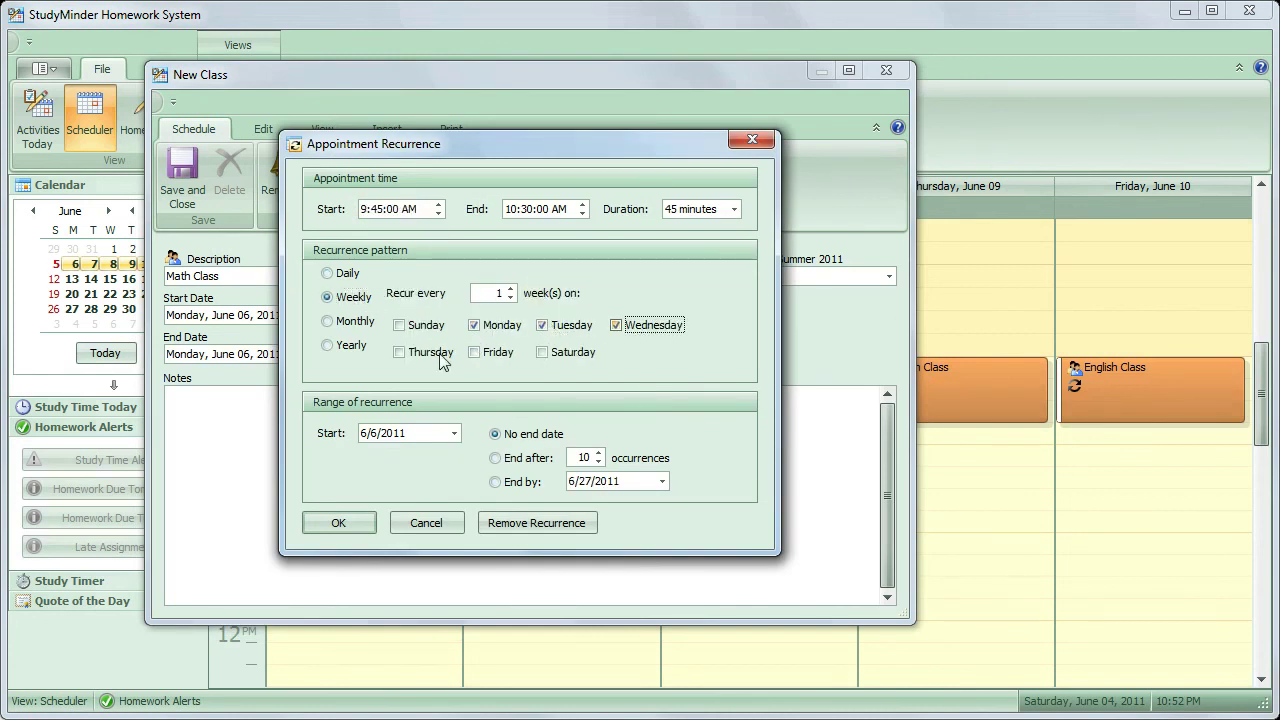
left_click(420, 354)
left_click(492, 354)
Step: End the Math class recurrence by 8/2/2011 and save the class entry
left_click(662, 482)
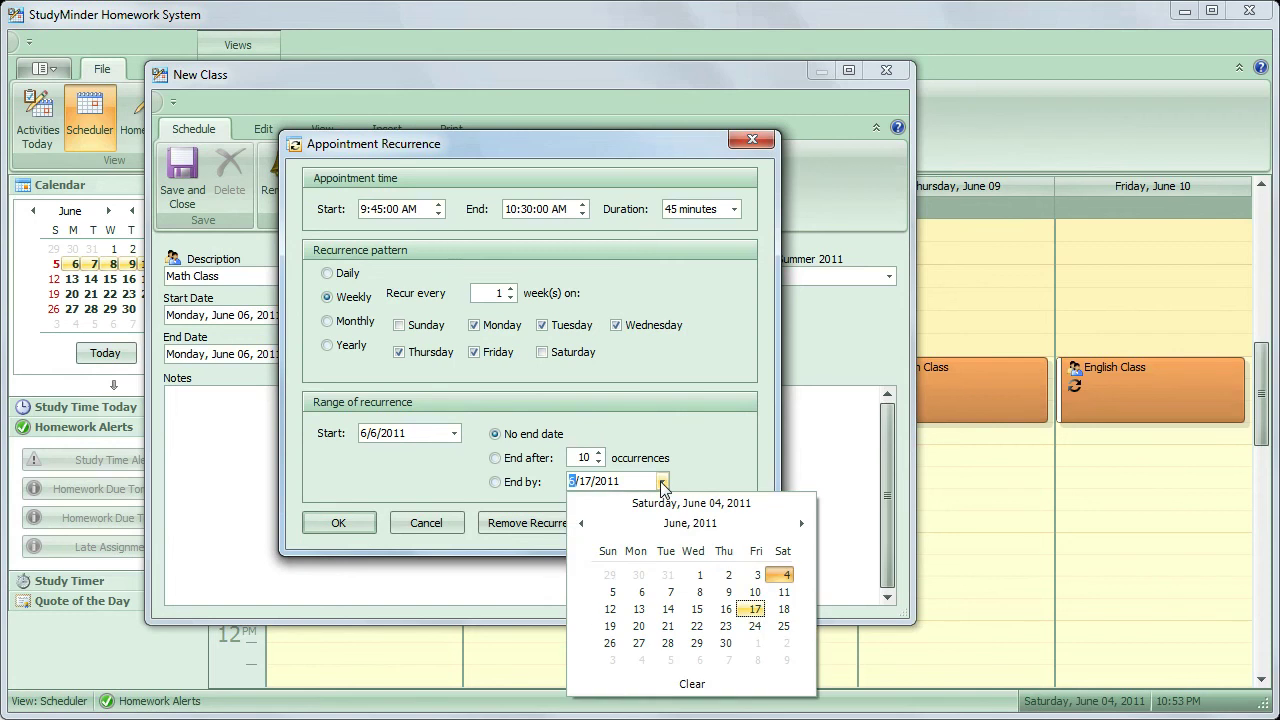
left_click(802, 524)
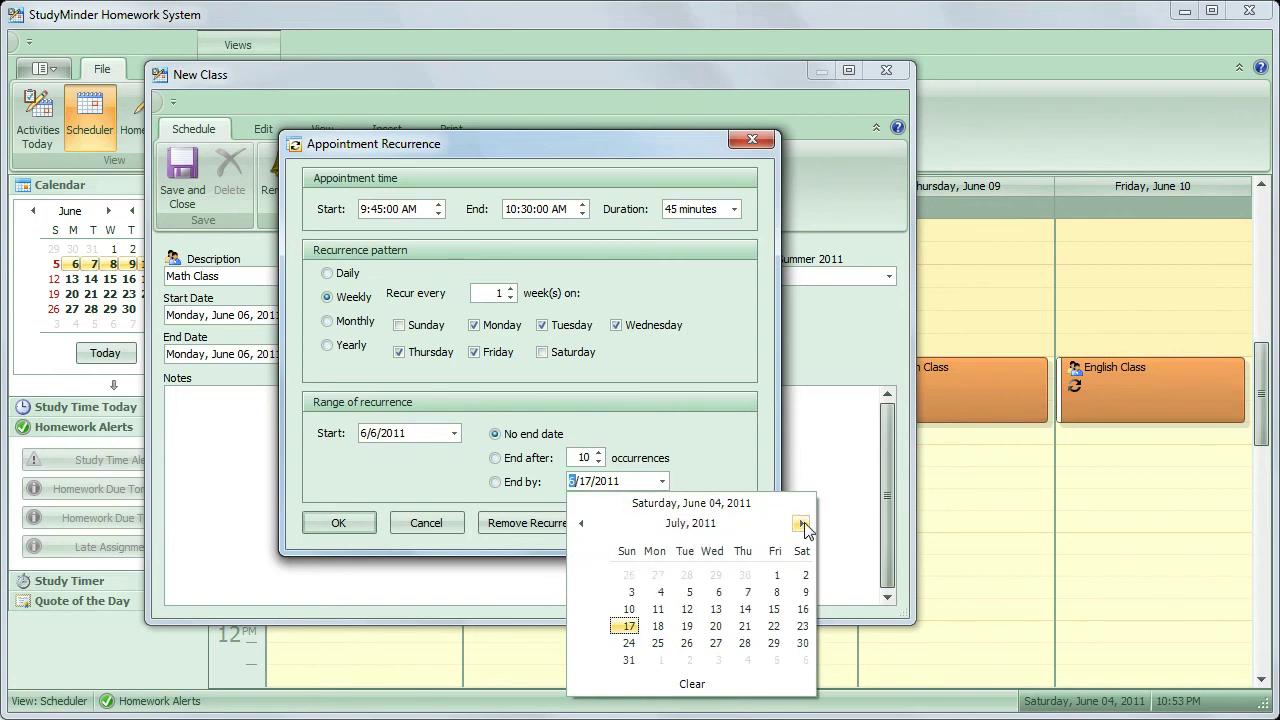
left_click(802, 524)
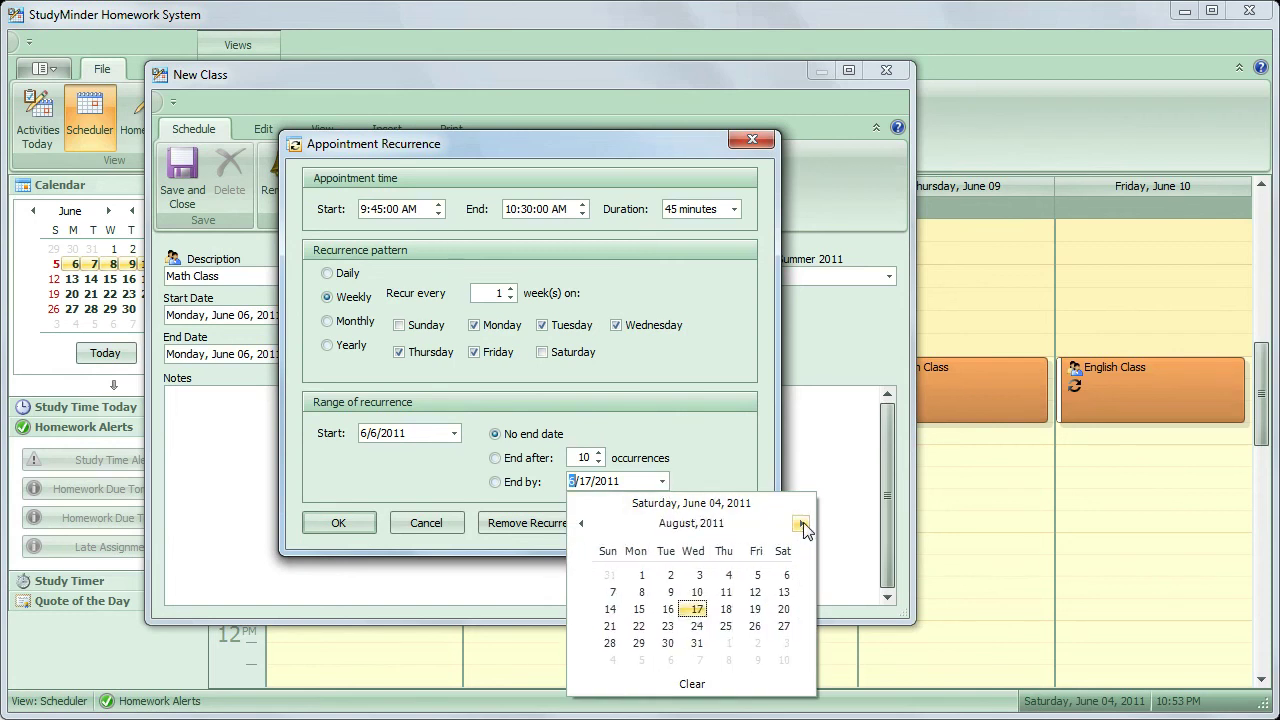
left_click(670, 576)
left_click(358, 515)
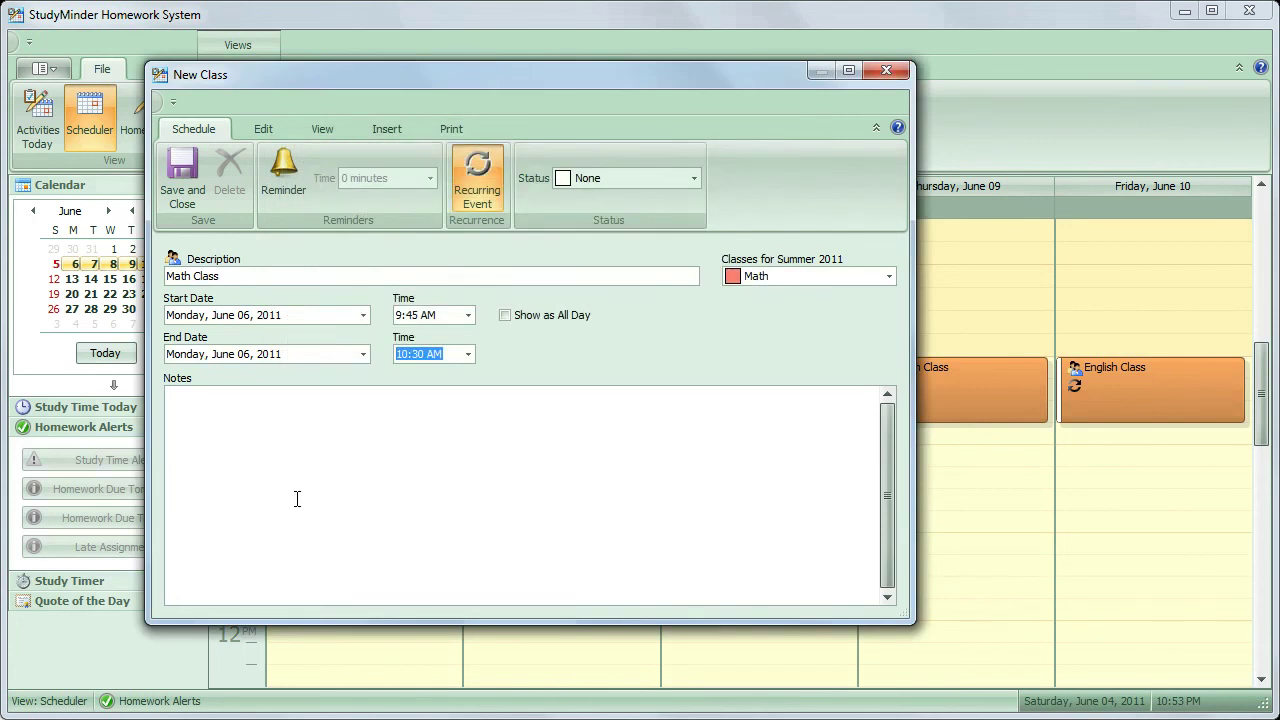
left_click(183, 176)
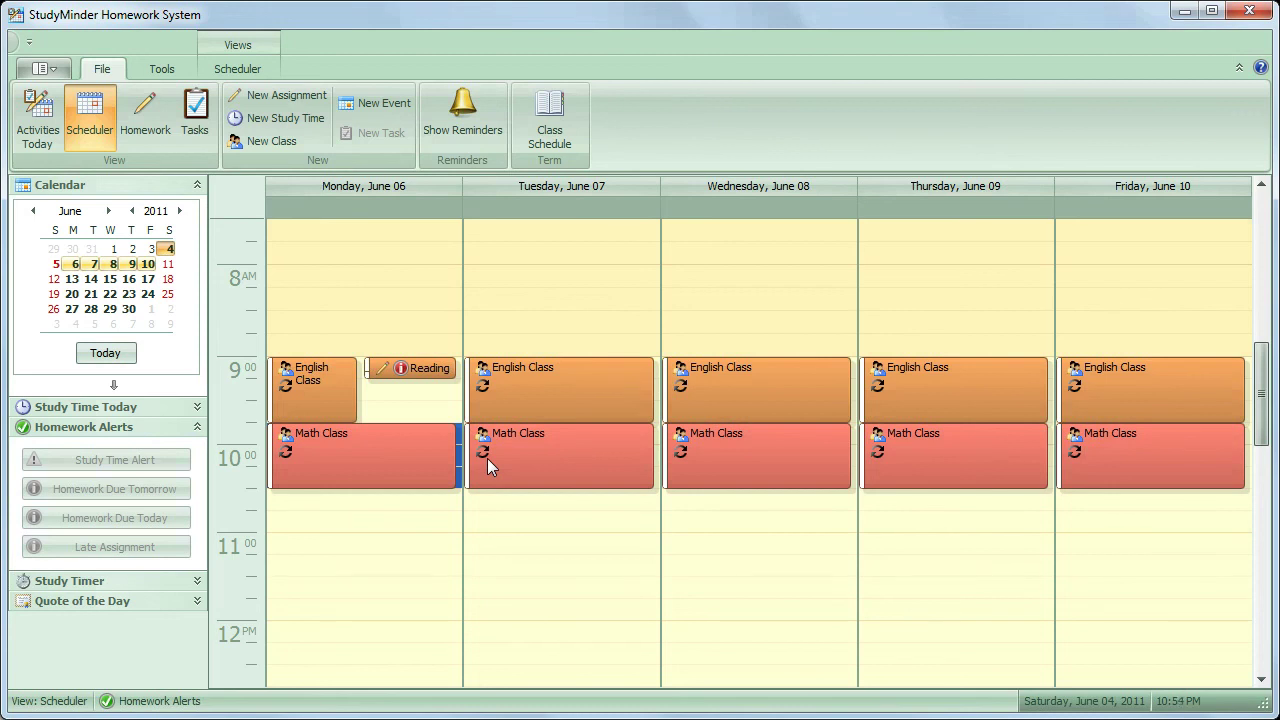
Step: Change the description of only the Tuesday, June 07 Math class to "Math Class assignment due" and save it
double_click(487, 458)
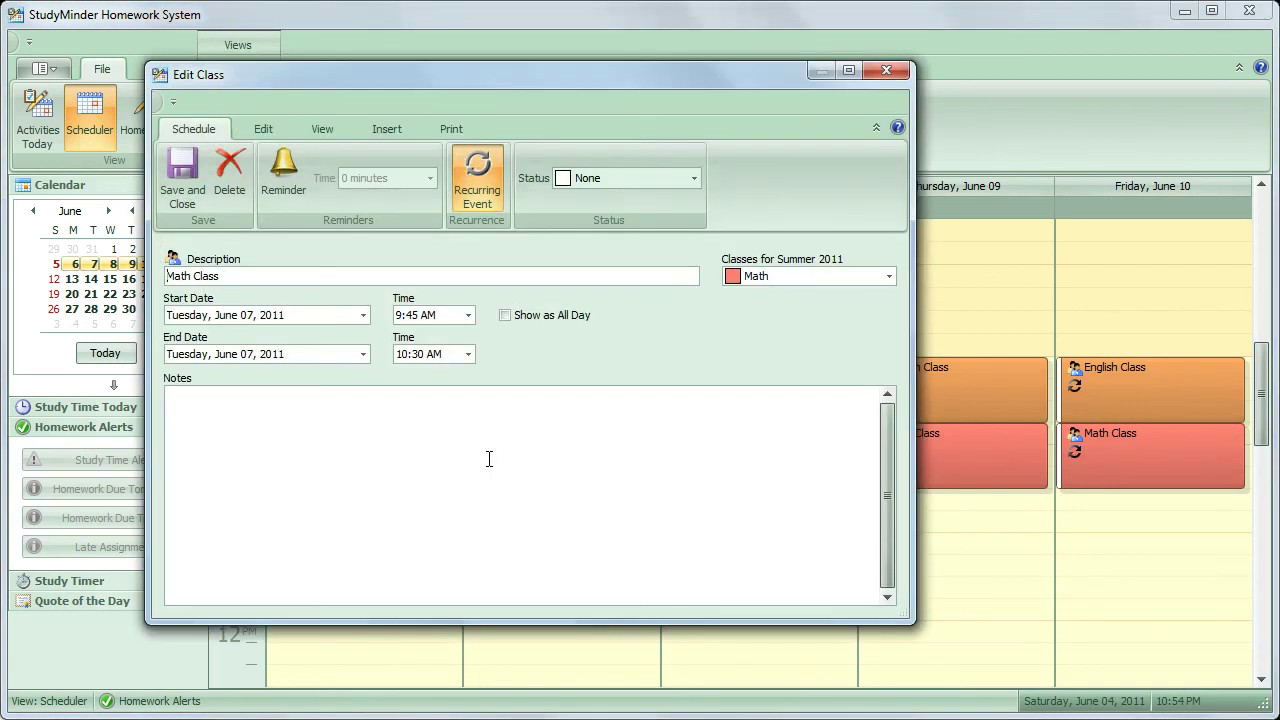
left_click(404, 272)
type("assignment due")
left_click(185, 178)
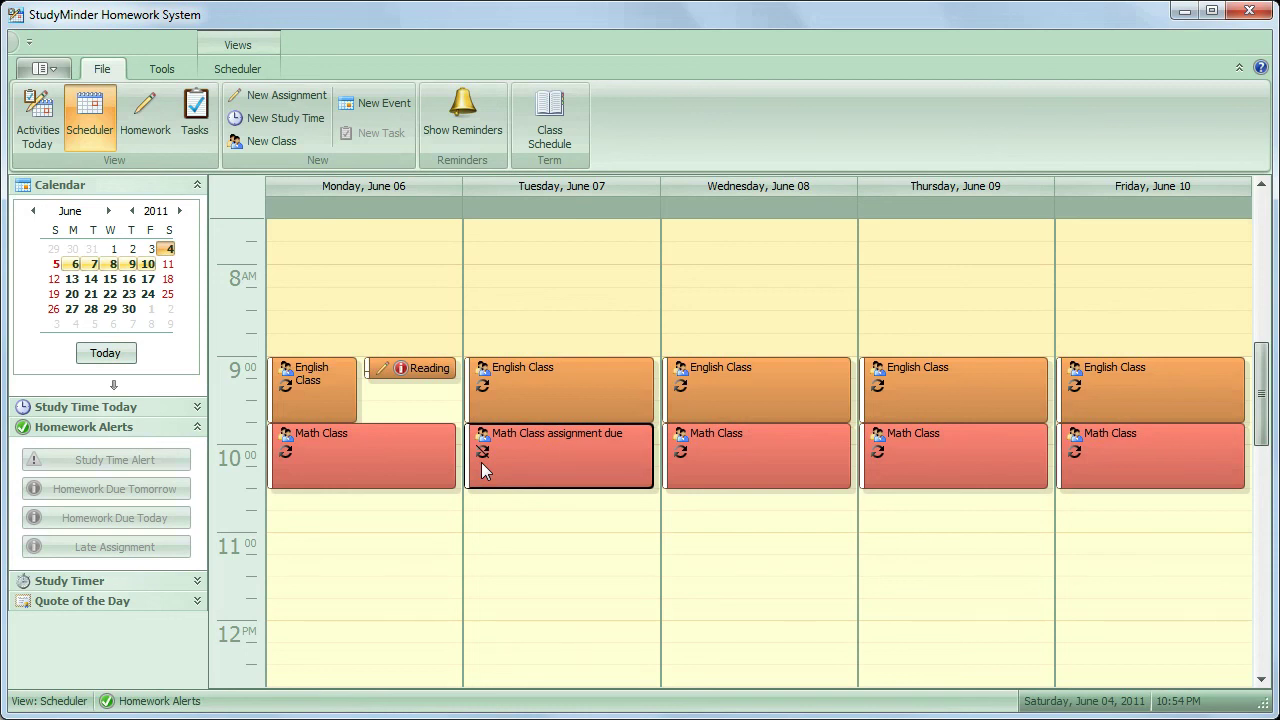
Step: Move the single Tuesday, June 07 "Math Class assignment due" entry to an 11:00 AM start and save it
right_click(541, 451)
left_click(588, 466)
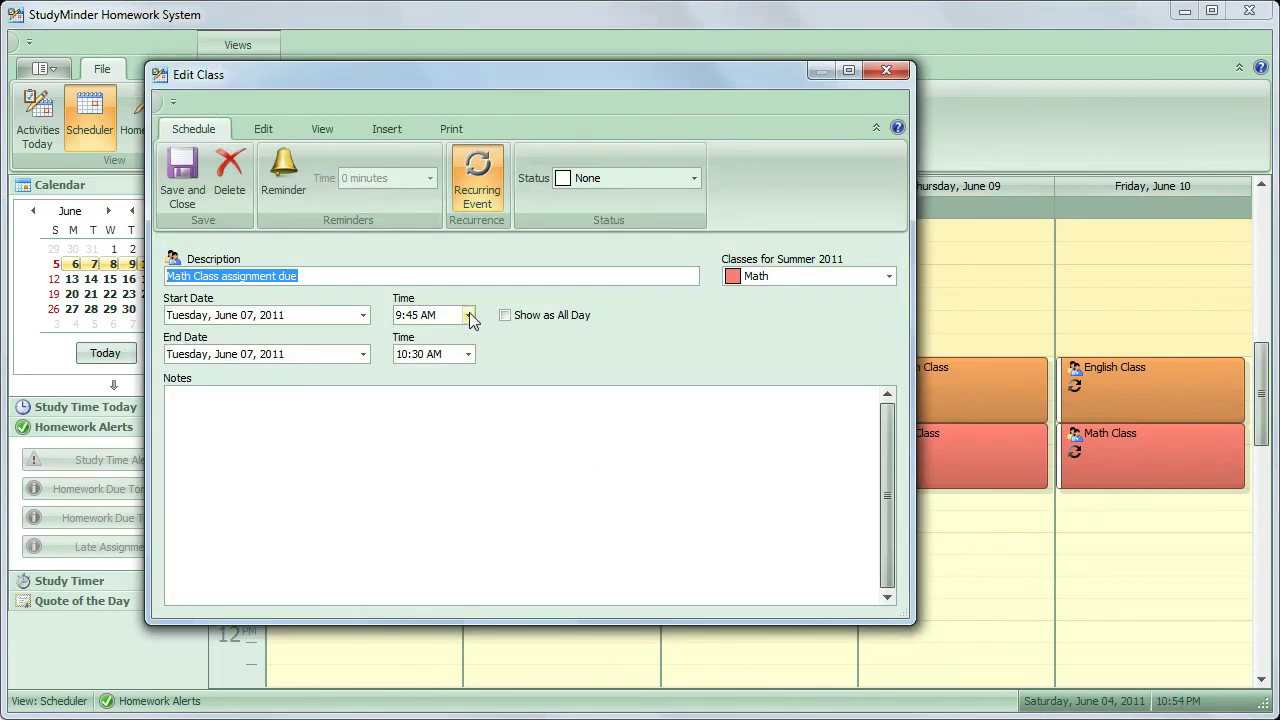
left_click(468, 315)
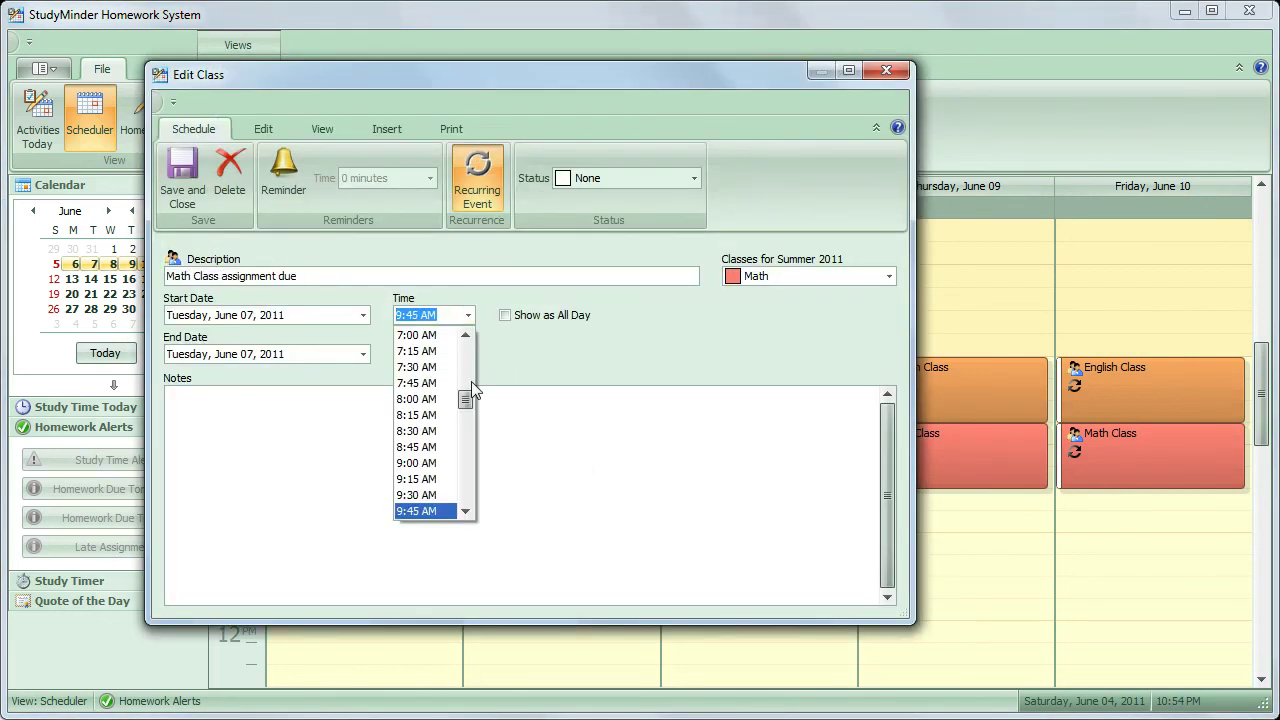
left_click_drag(468, 400, 471, 417)
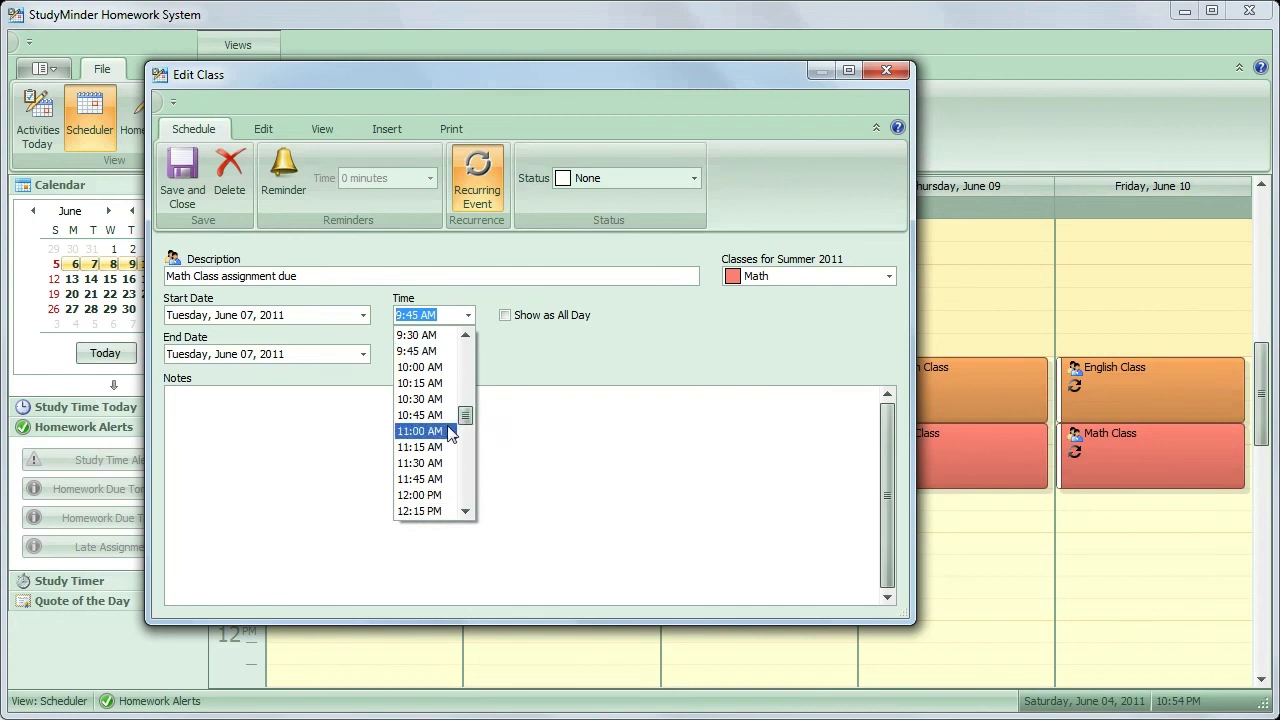
left_click(449, 426)
left_click(169, 179)
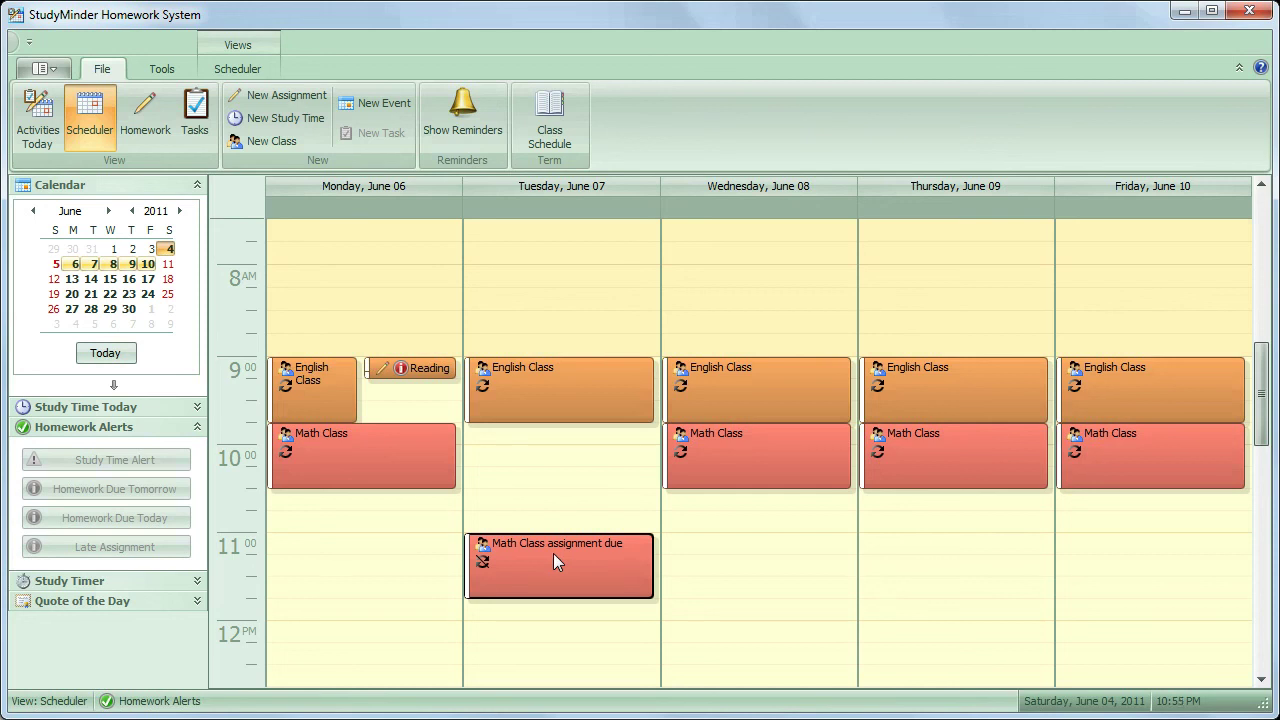
Step: Restore the modified Tuesday, June 07 Math class to the default state of its series
right_click(556, 562)
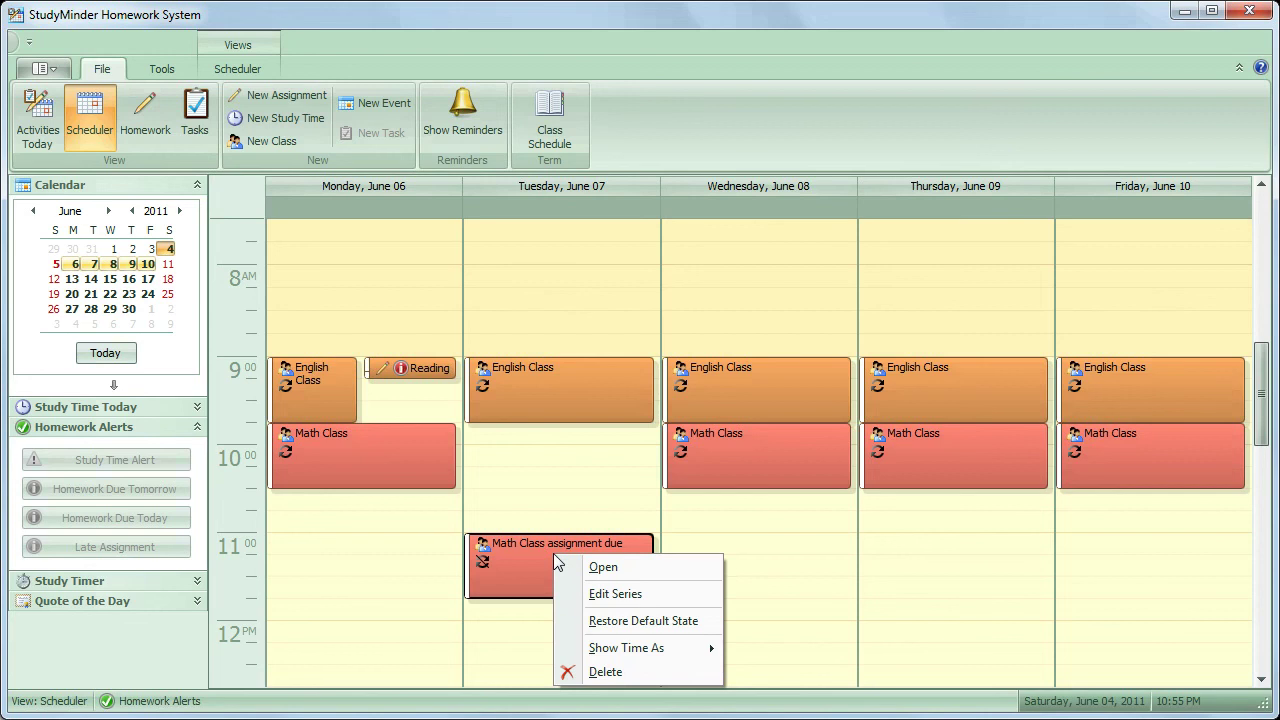
left_click(613, 622)
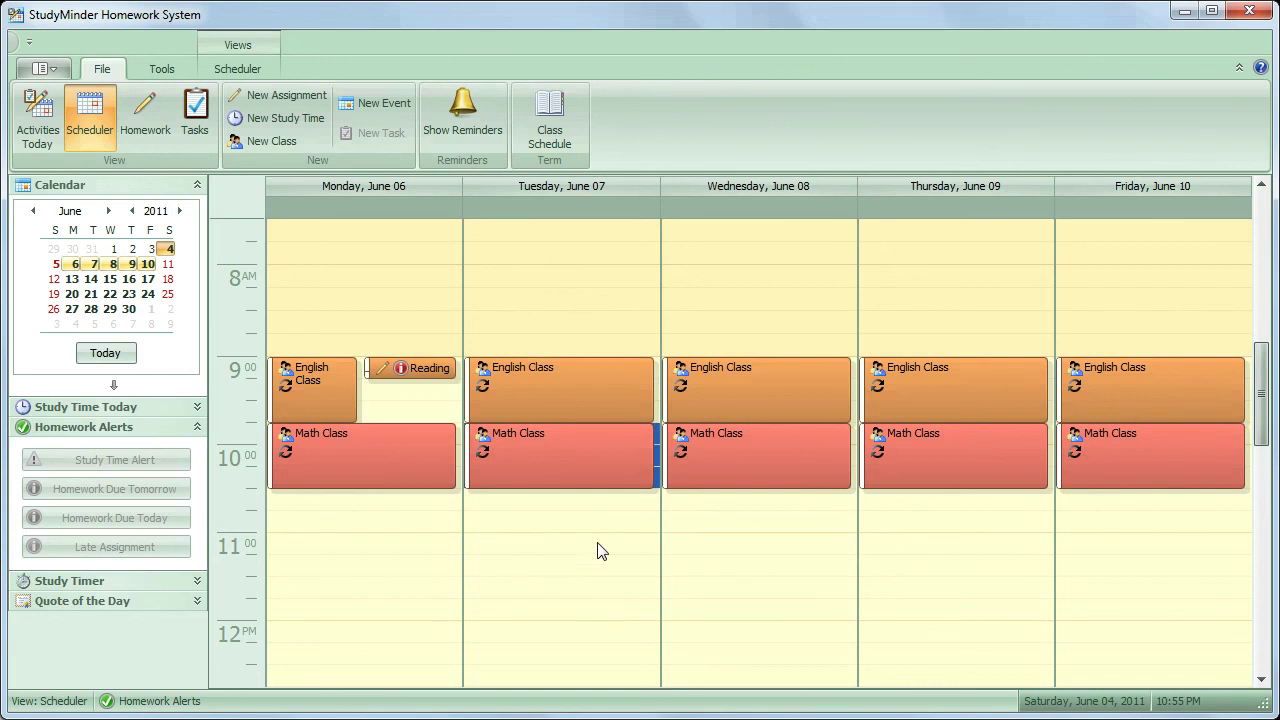
Step: Edit the Math class series to remove Friday from its weekly recurrence and save the change
right_click(521, 458)
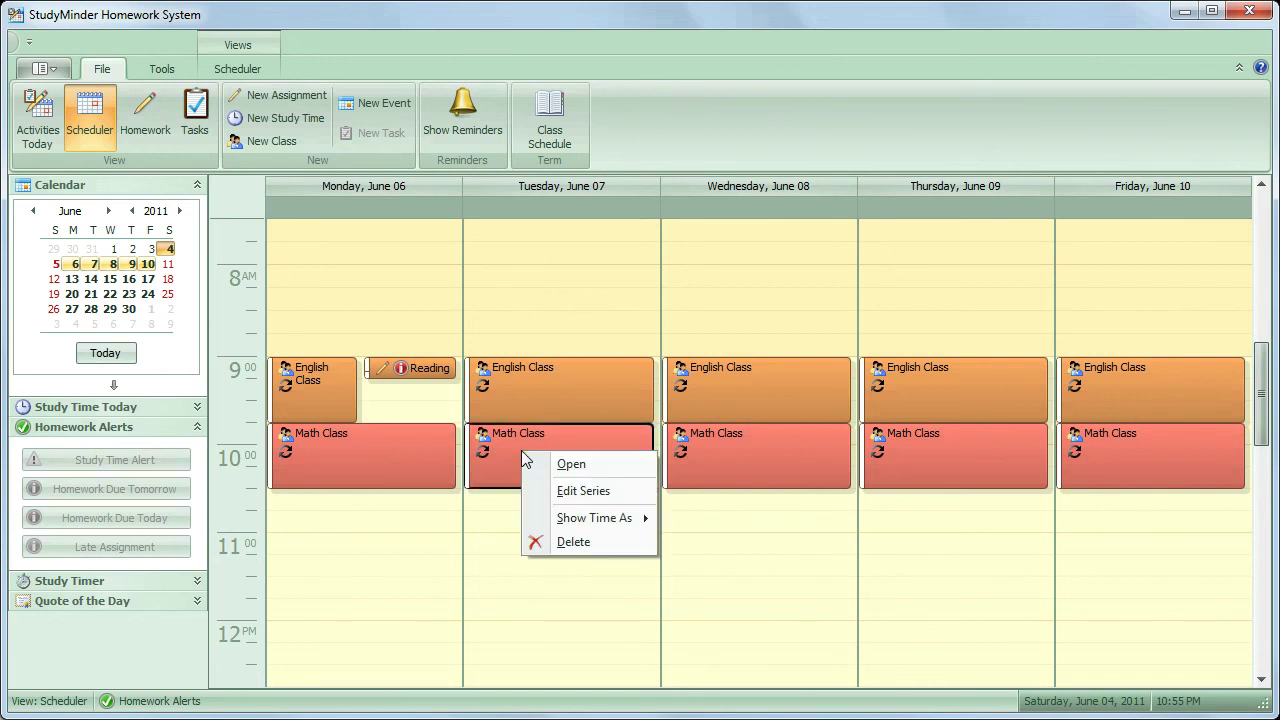
left_click(586, 491)
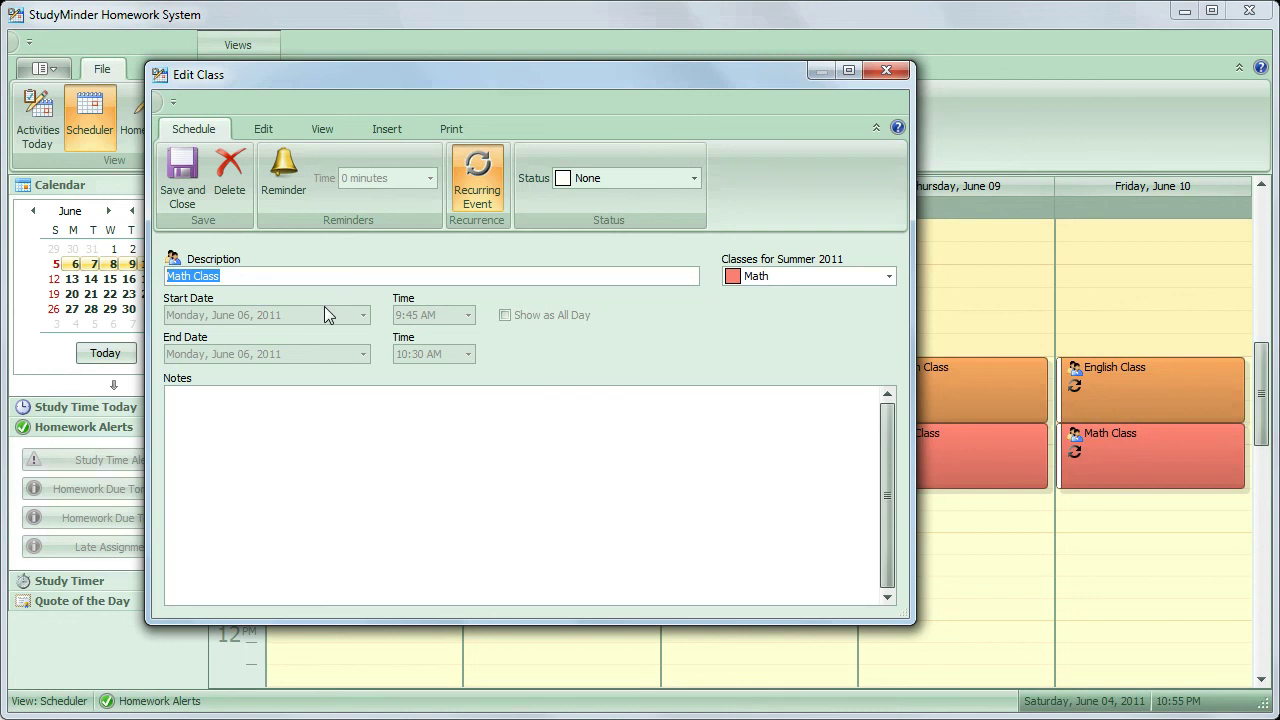
left_click(480, 172)
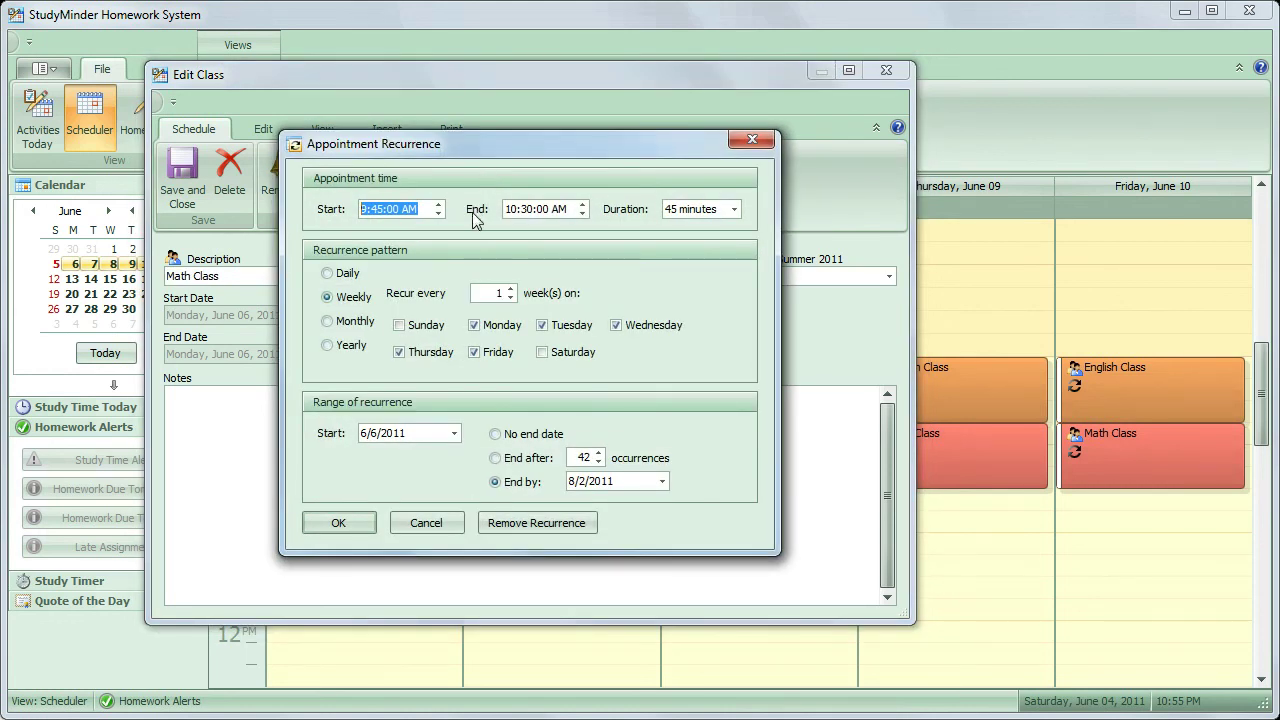
left_click(474, 352)
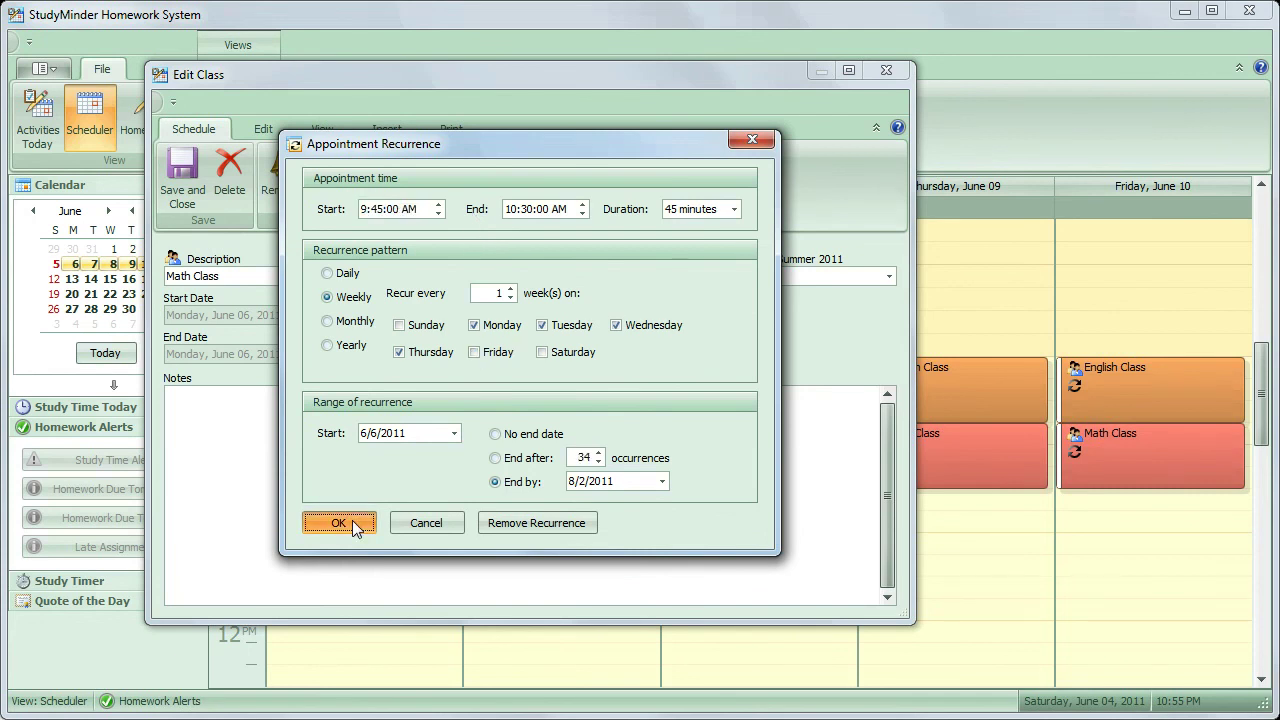
left_click(352, 523)
left_click(182, 180)
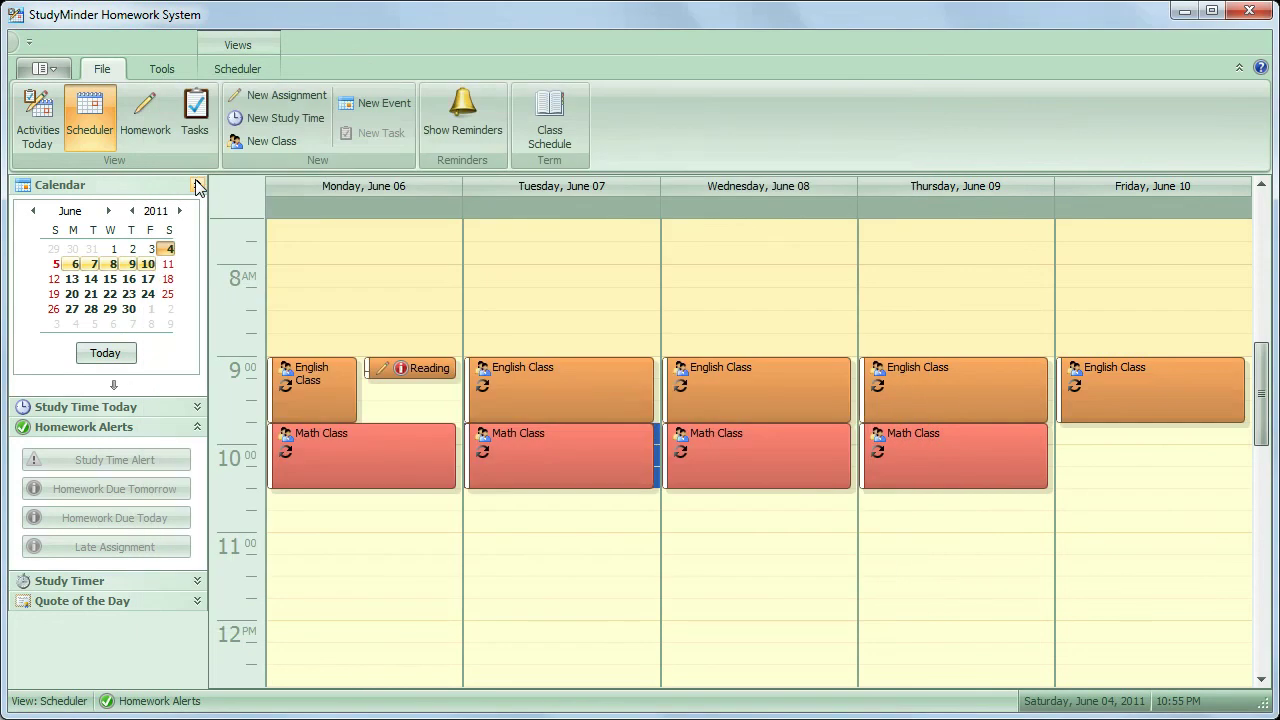